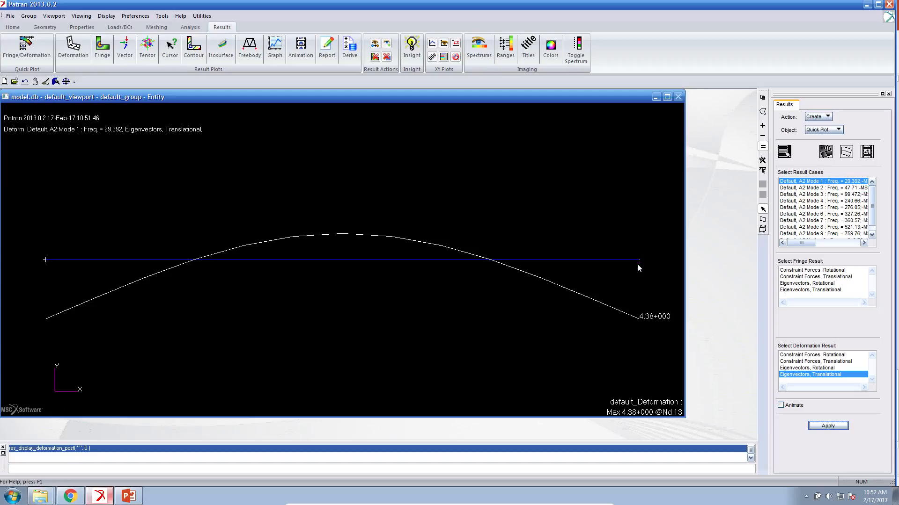
- Open model.bdf from the opt folder in the text editor and review the design variable and objective entries near its end
click(102, 498)
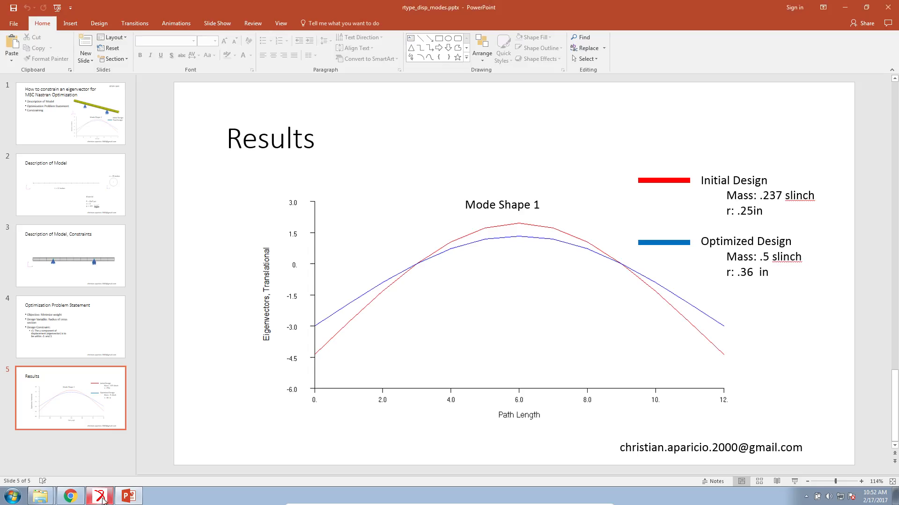
click(128, 496)
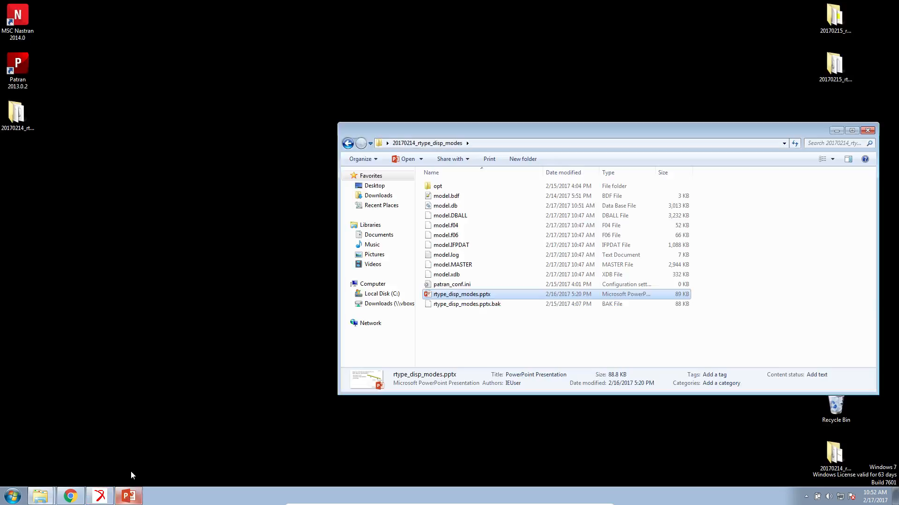
double_click(467, 182)
double_click(468, 182)
scroll(361, 416, down, 4)
scroll(361, 418, down, 7)
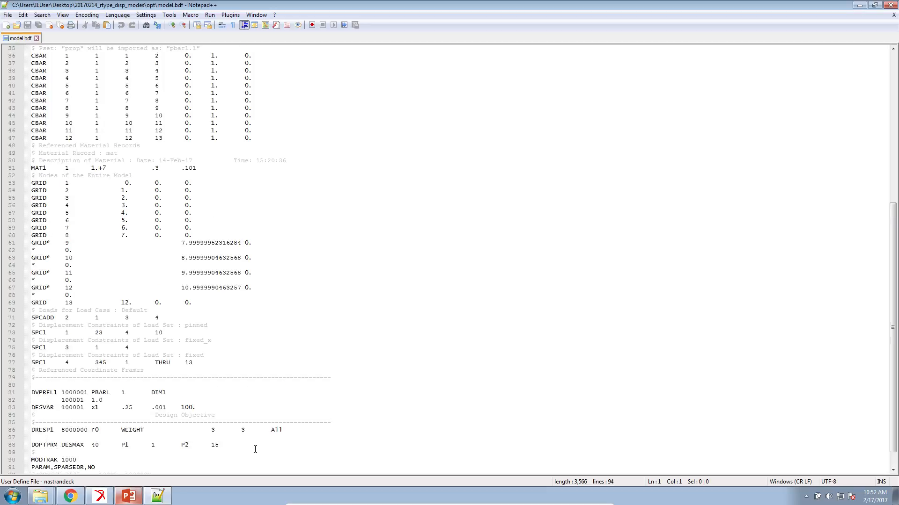
scroll(255, 449, down, 1)
drag(243, 424, 31, 356)
- Switch to the Optimization web app in Chrome, open its Constraints page and add a Displacement response for SOL 101 - Statics
click(69, 497)
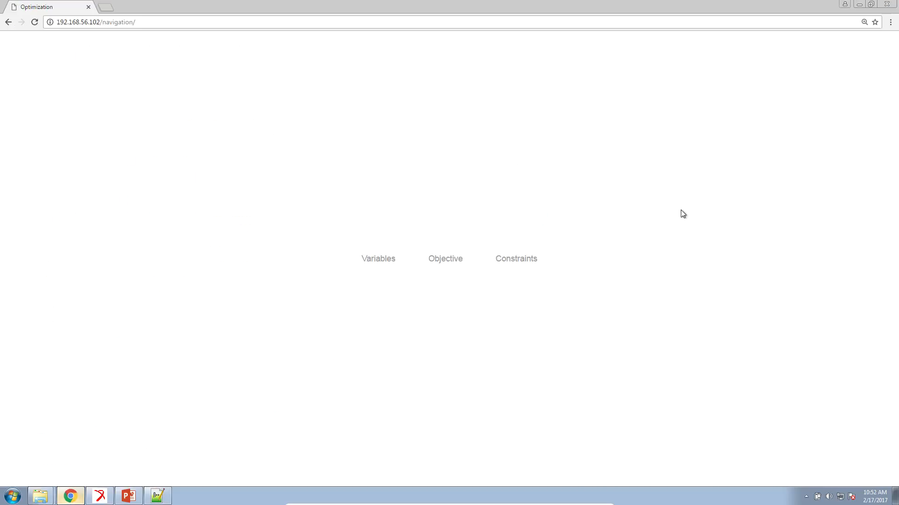
click(510, 265)
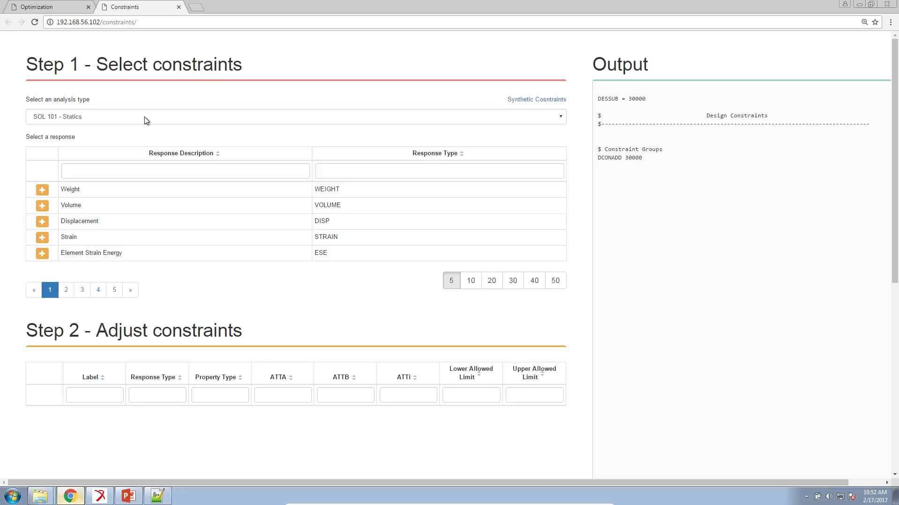
click(145, 116)
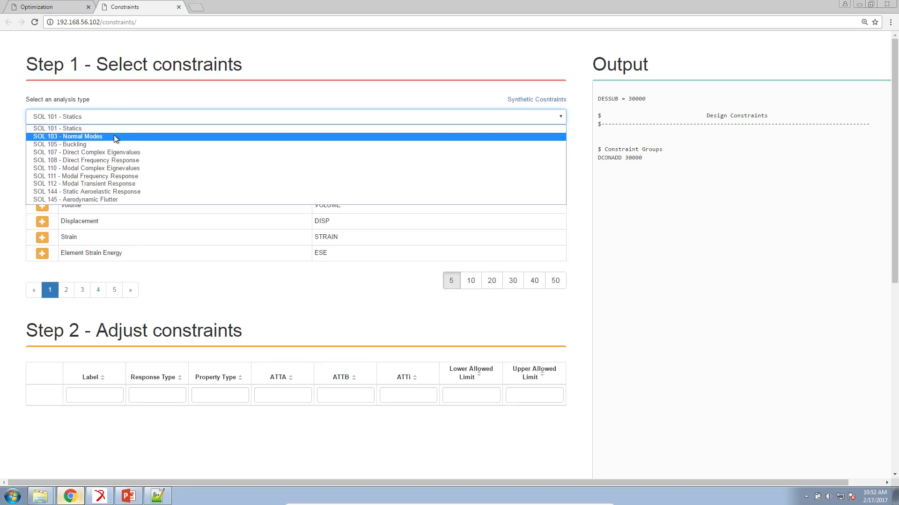
click(118, 128)
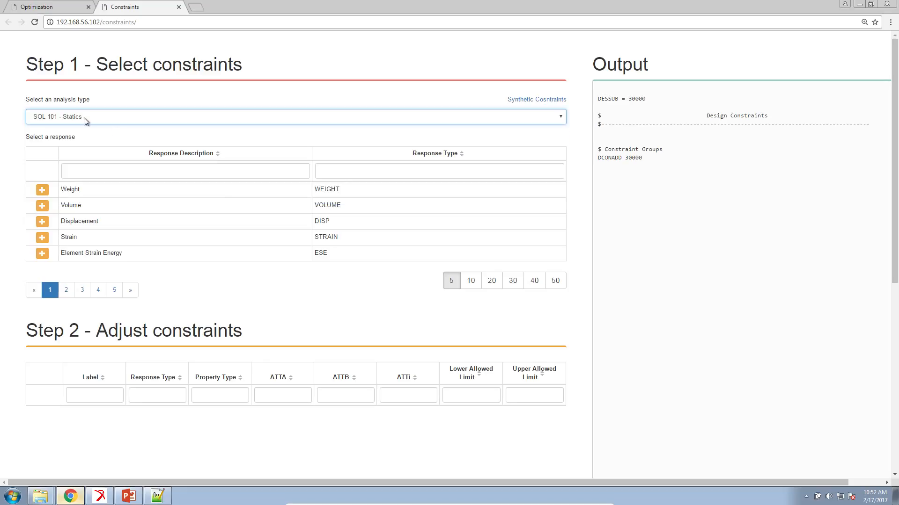
click(42, 221)
- Change the analysis type to SOL 103 - Normal Modes, add a Displacement response and compare the two constraint rows
click(112, 123)
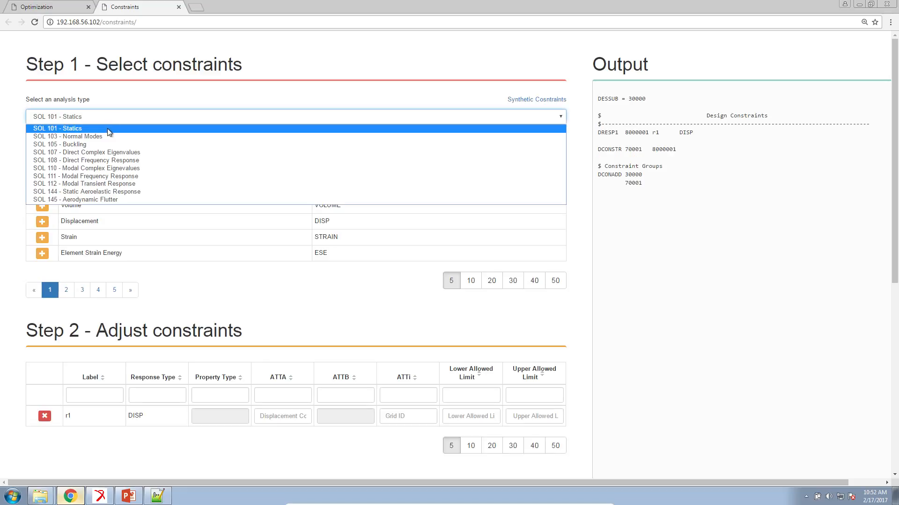
click(103, 138)
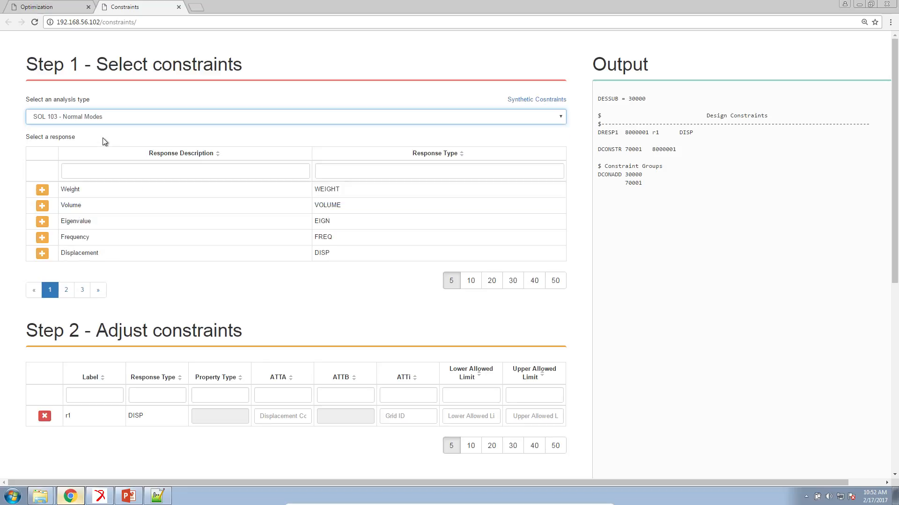
click(43, 255)
scroll(232, 406, down, 2)
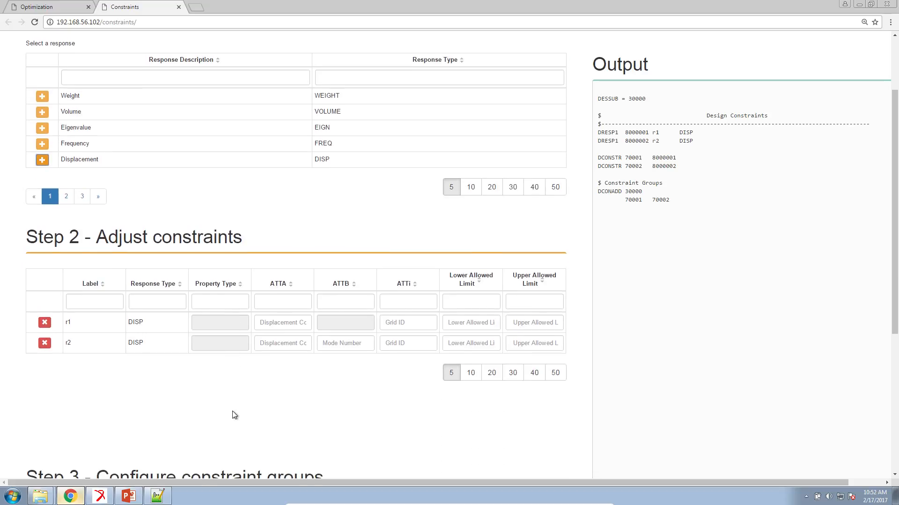
ctrl+scroll(234, 416, up, 3)
scroll(237, 416, down, 2)
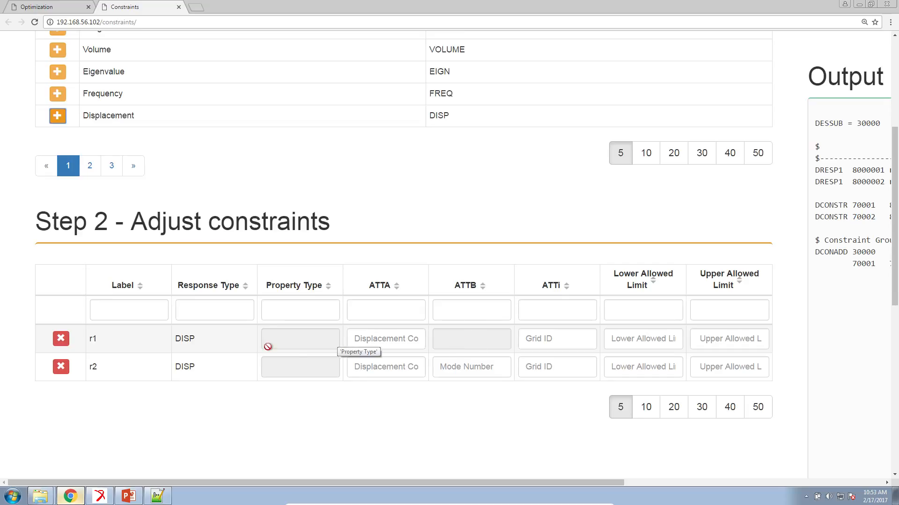
click(143, 361)
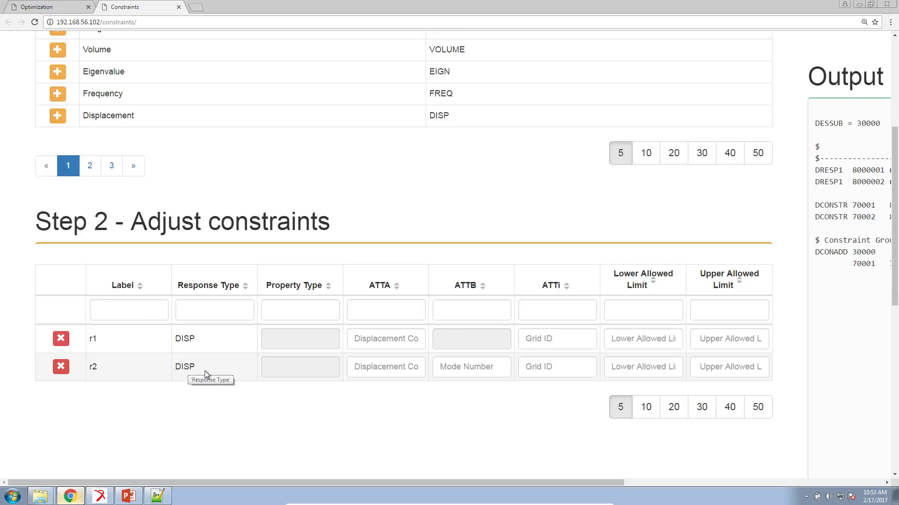
scroll(204, 370, up, 4)
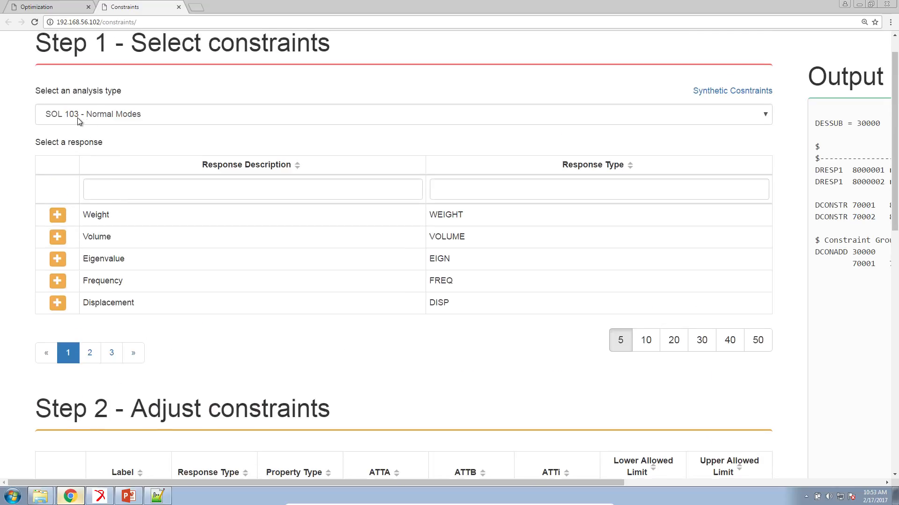
scroll(229, 254, down, 4)
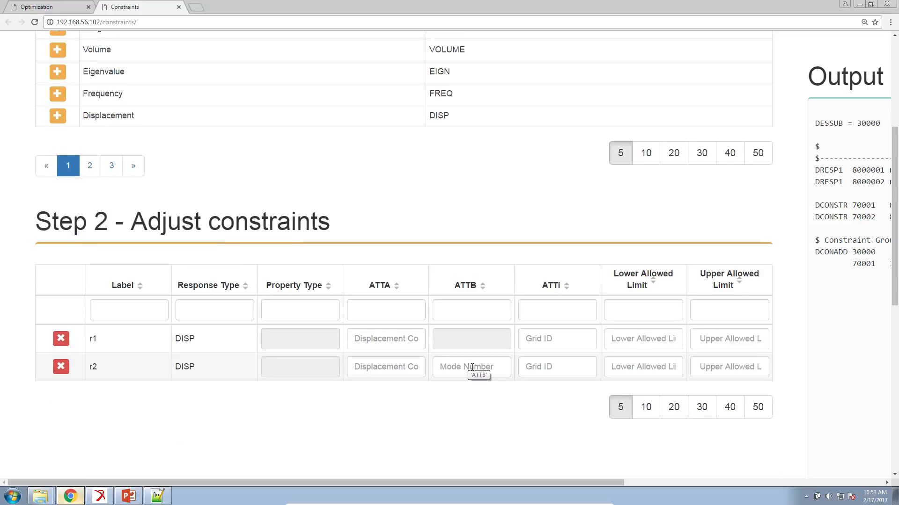
- Set the displacement component to 2 and the grid ID to 13 for constraint r2
click(412, 370)
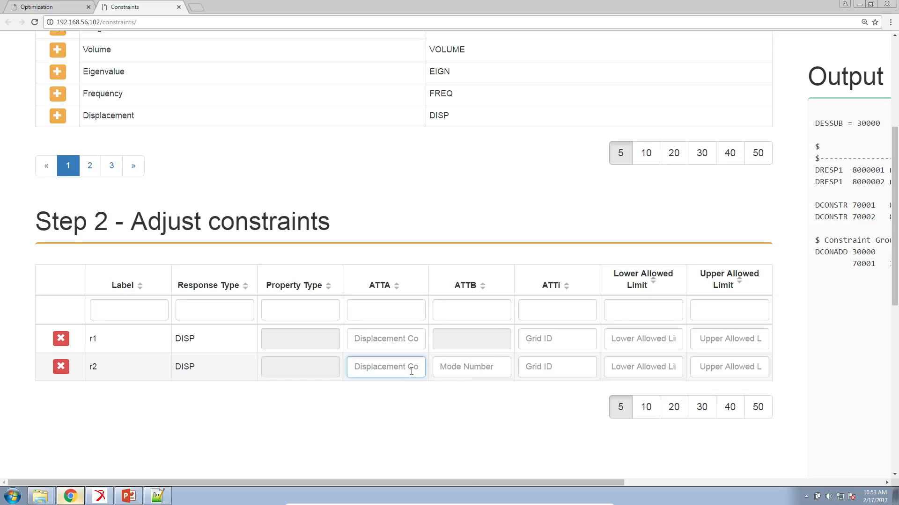
text(2)
click(555, 366)
text(13)
- Set the lower allowed limit of constraint r2 to -3. and its upper allowed limit to 3
click(631, 368)
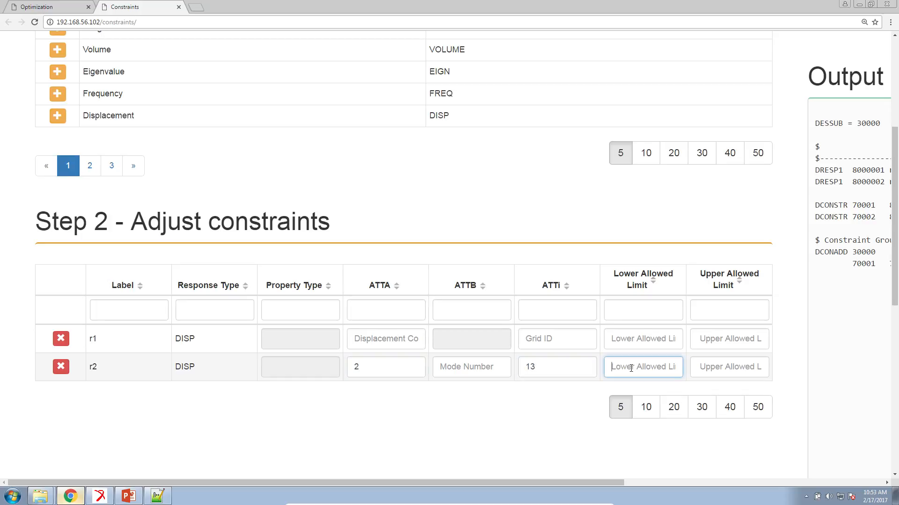
text(-3.)
key(Tab)
text(3)
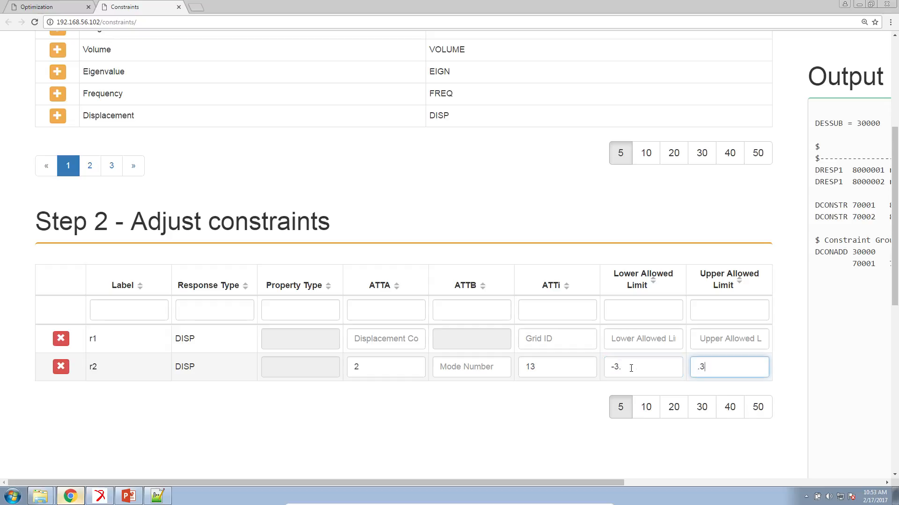
text(.)
key(Tab)
double_click(619, 367)
click(705, 365)
- Set the mode number of constraint r2 to 1 and delete the static displacement constraint r1
click(500, 372)
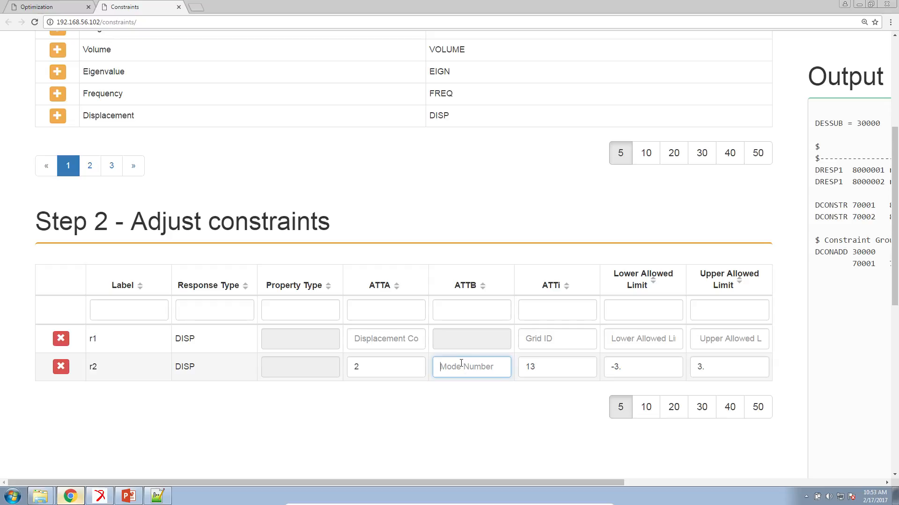
text(1)
drag(458, 367, 433, 366)
click(102, 344)
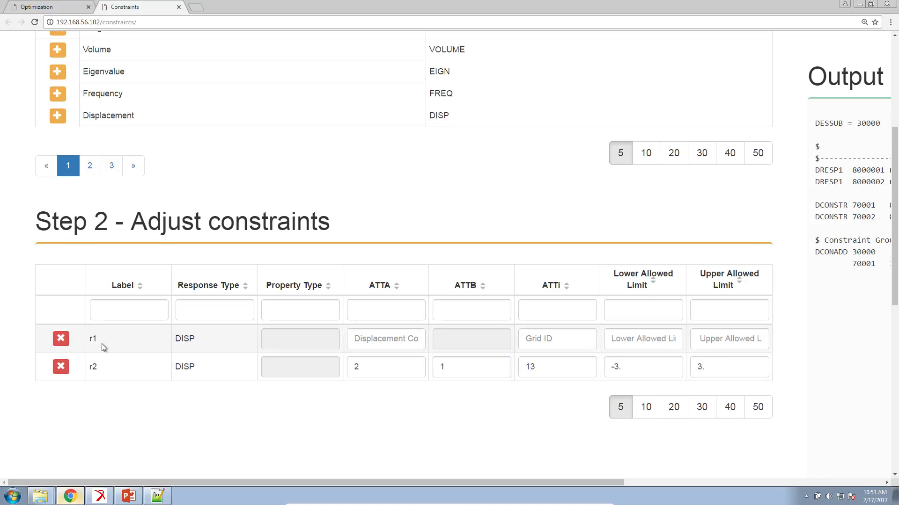
click(59, 344)
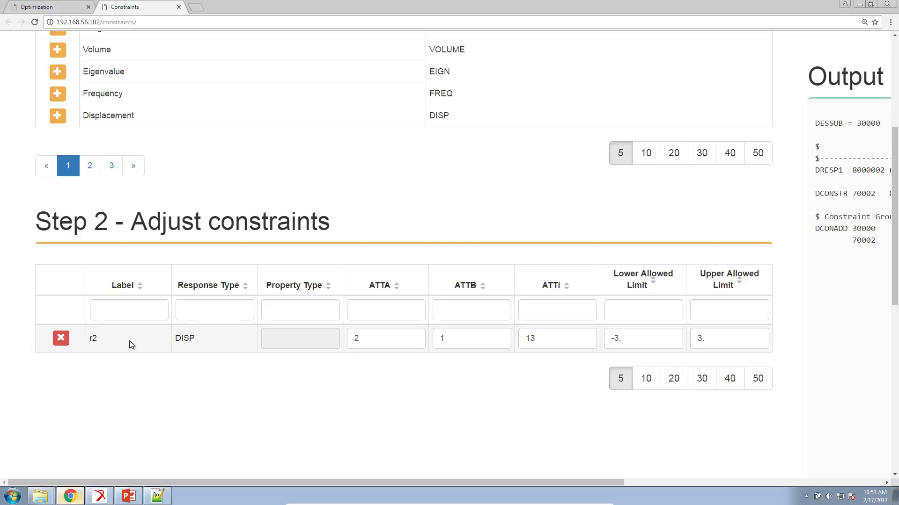
drag(457, 343, 411, 351)
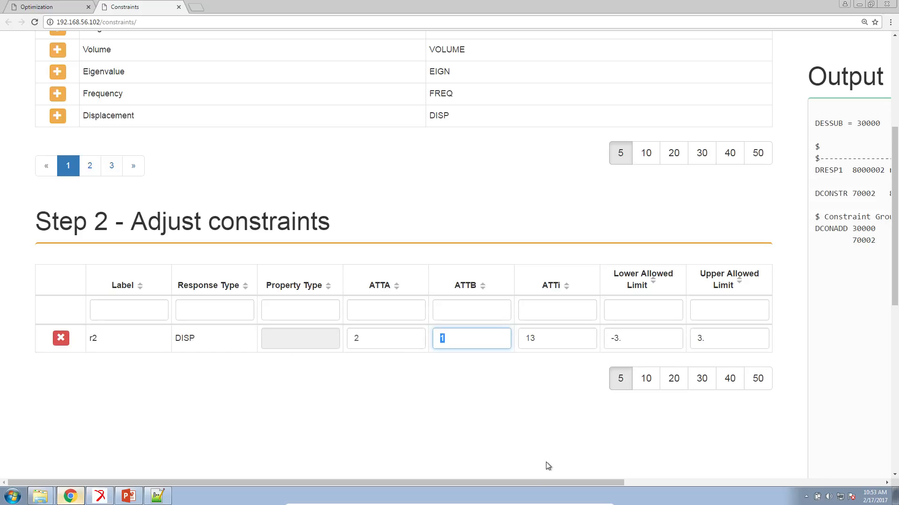
- Copy the Design Constraints and Constraint Groups entries from the generated output
key(ctrl+minus)
drag(543, 479, 680, 478)
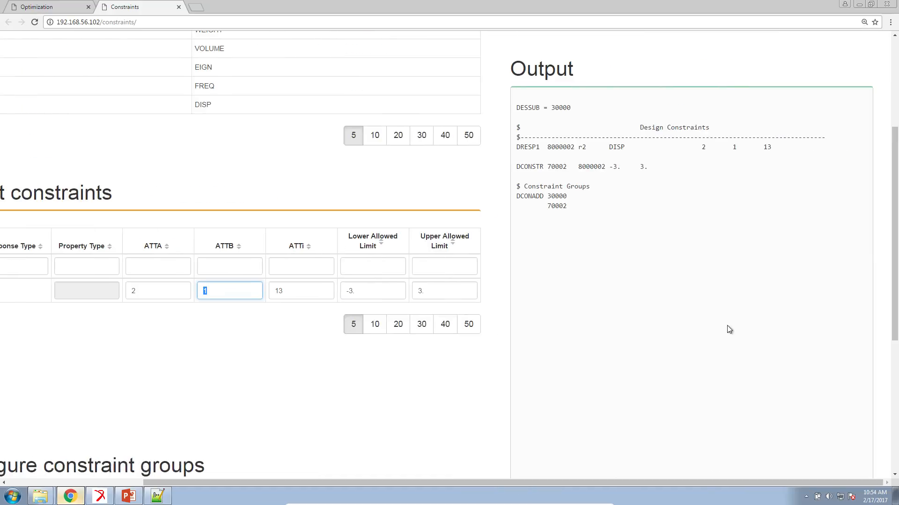
drag(605, 201, 517, 125)
right_click(528, 137)
click(538, 140)
- Paste the copied constraint entries into model.bdf on the blank line above the DOPTPRM entry and save the file
click(156, 495)
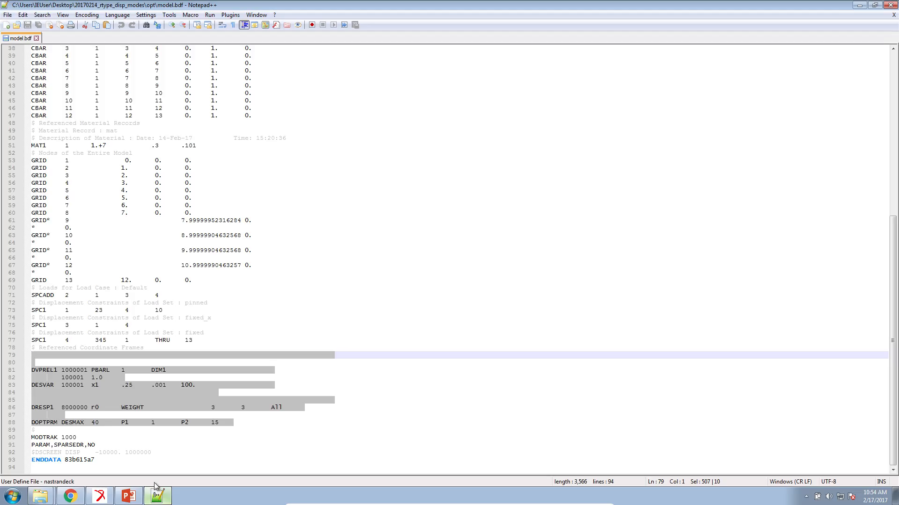
click(71, 430)
click(226, 416)
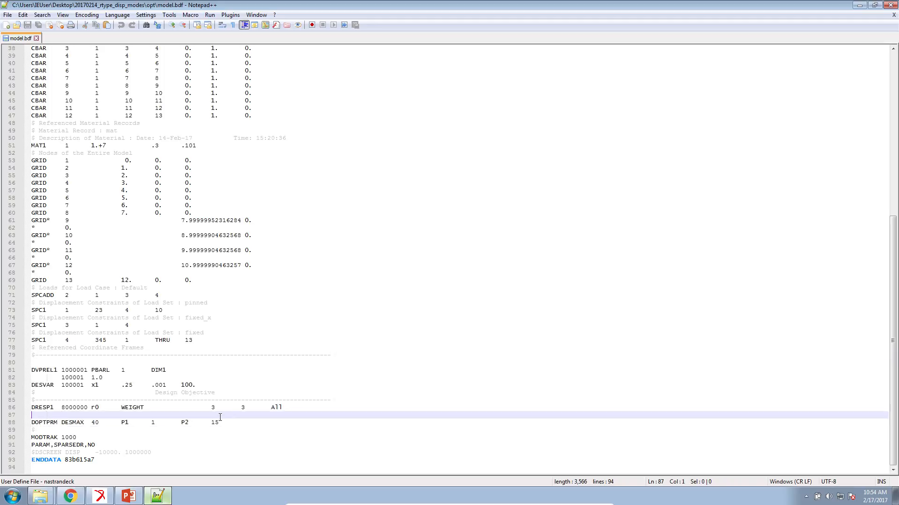
key(ctrl+v)
key(ctrl+s)
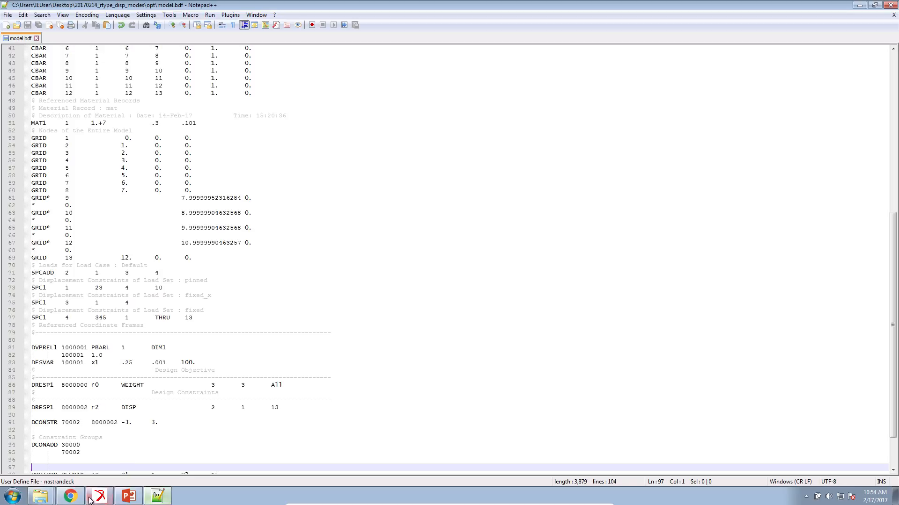
- Launch MSC Nastran and run model.bdf from the opt folder inside 20170214_rtype_disp_modes on the Desktop
click(2, 499)
text(nastran)
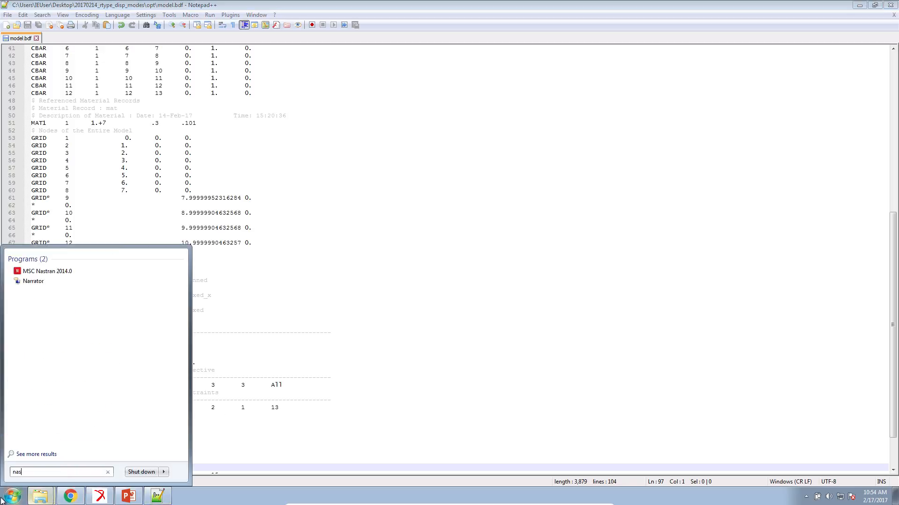
key(Return)
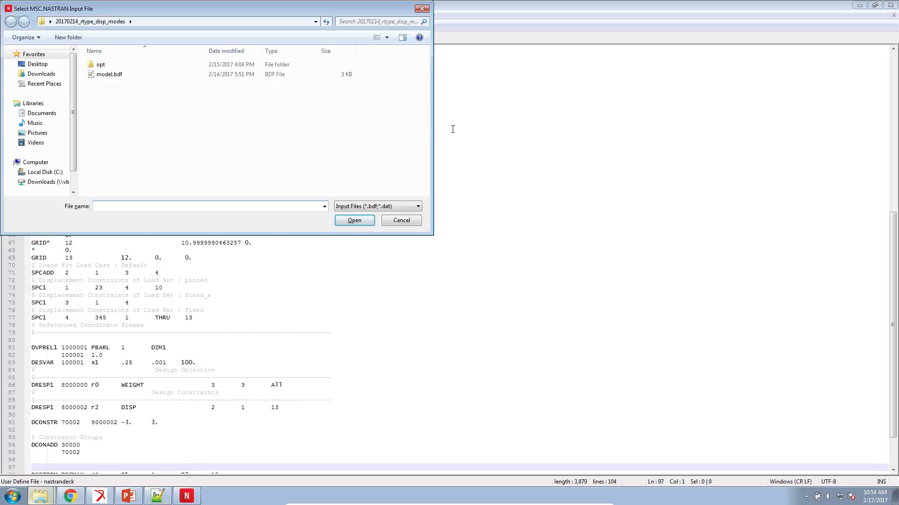
click(46, 64)
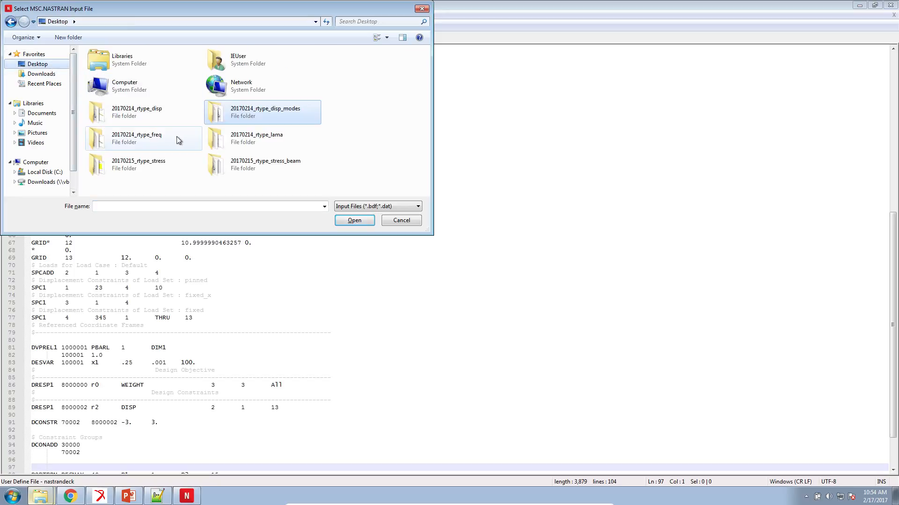
double_click(222, 115)
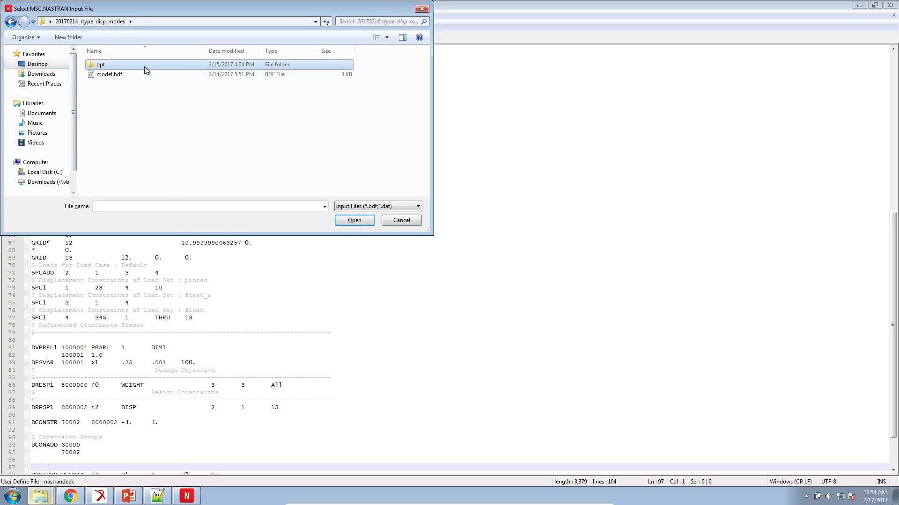
double_click(144, 66)
double_click(143, 66)
click(40, 94)
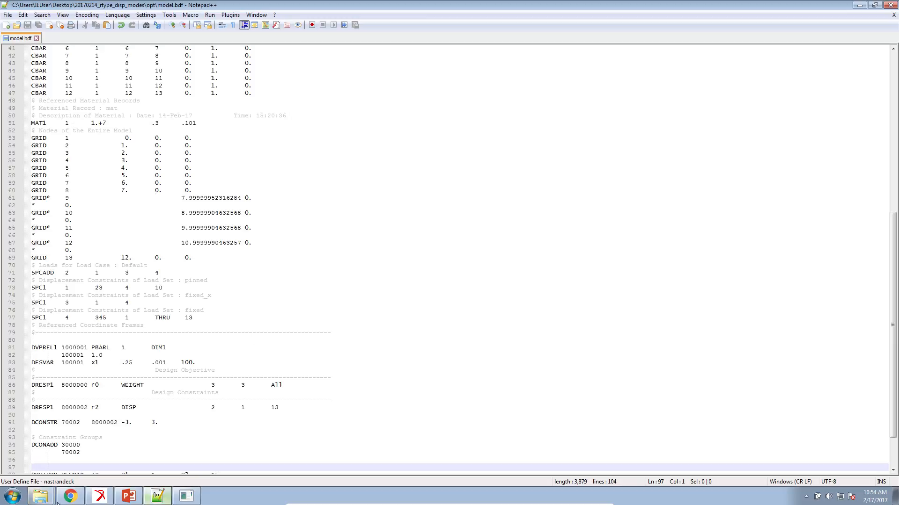
- Switch to Patran and go through the Mode 2, 3 and 4 result cases, ending back on Mode 1
click(99, 495)
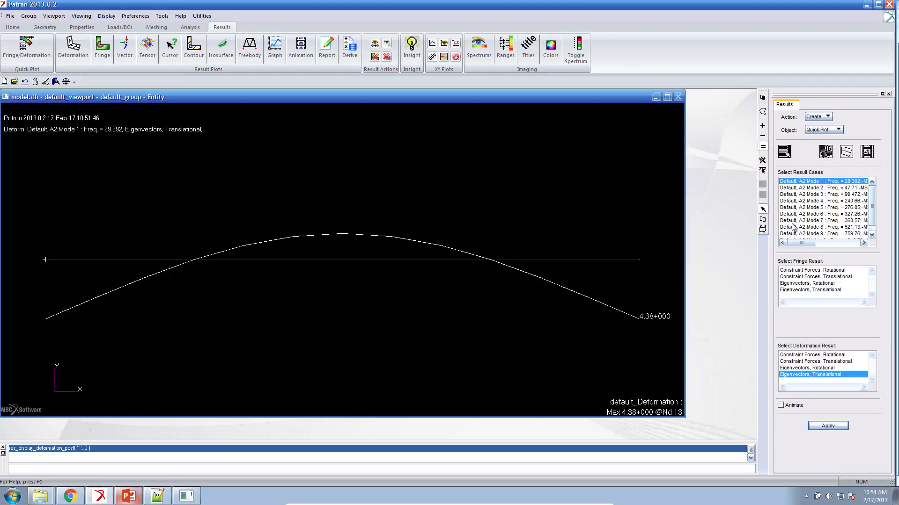
click(850, 188)
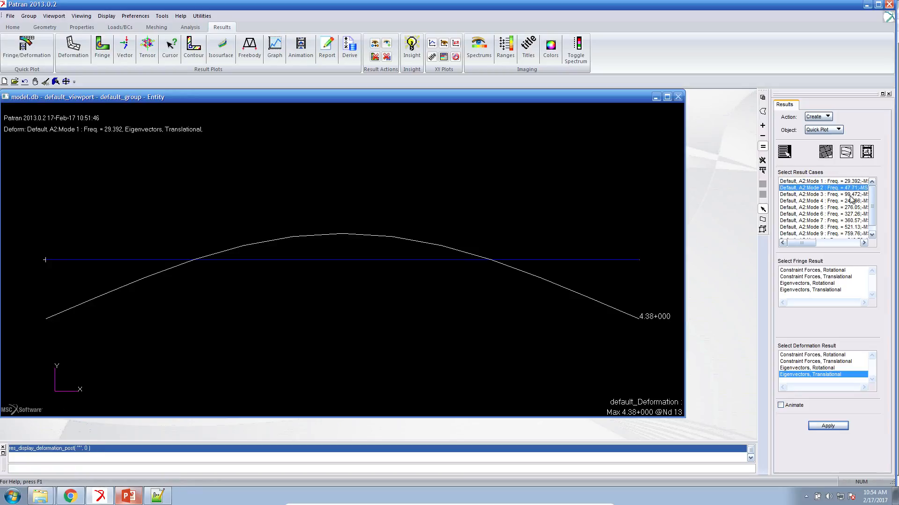
click(851, 194)
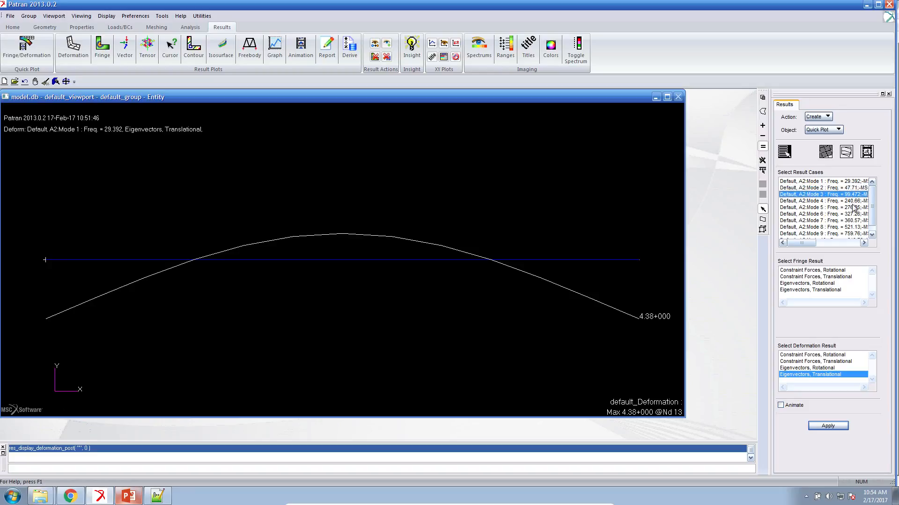
click(852, 201)
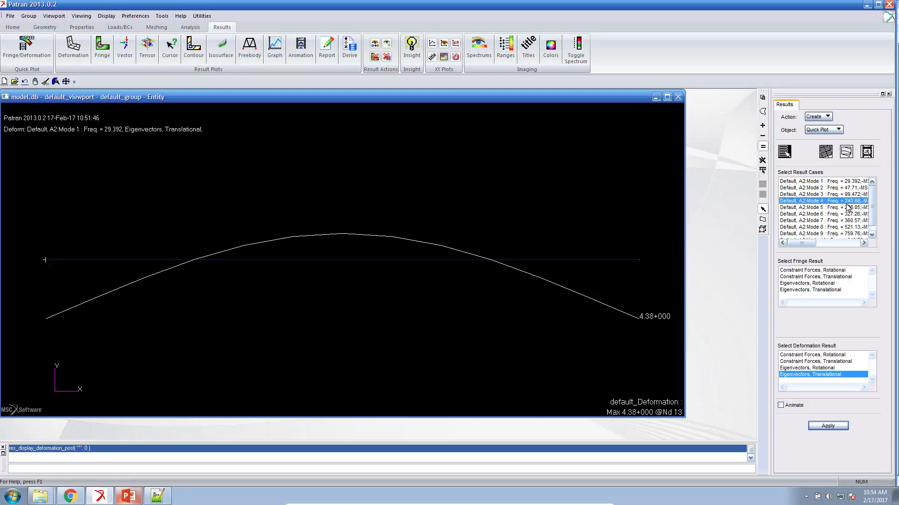
click(850, 182)
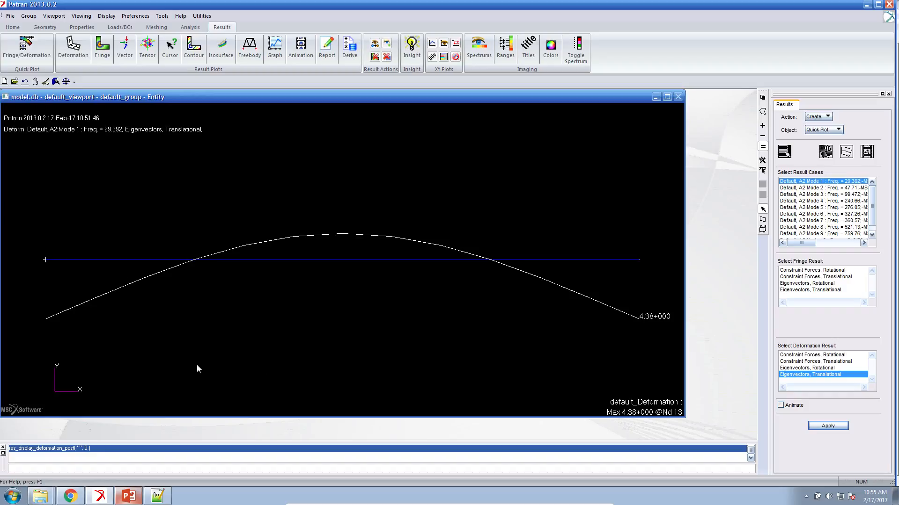
- Switch back to model.bdf and examine the MODTRAK entries in the case control and bulk data sections
click(158, 495)
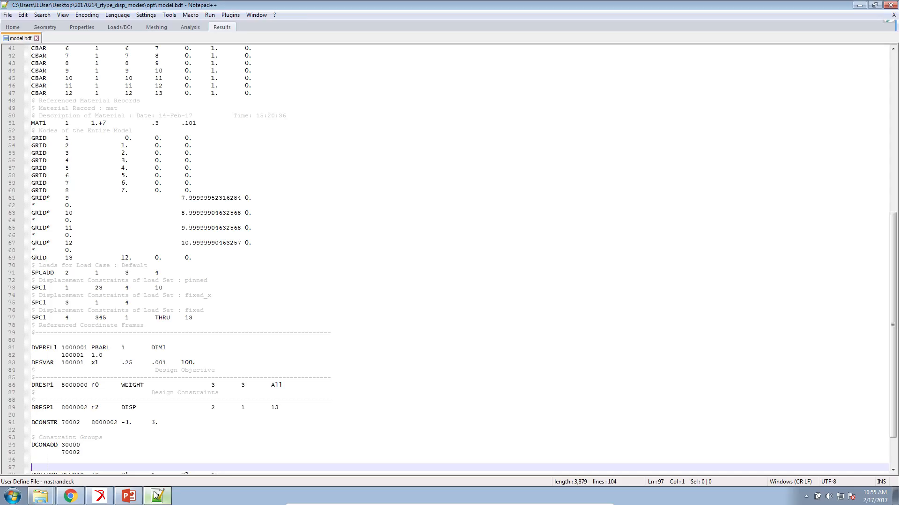
click(105, 423)
scroll(101, 328, up, 13)
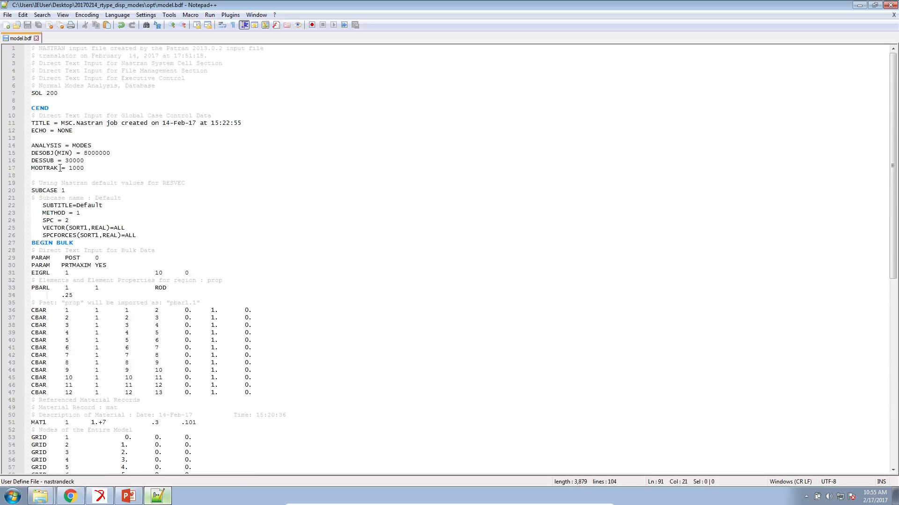
drag(59, 167, 32, 166)
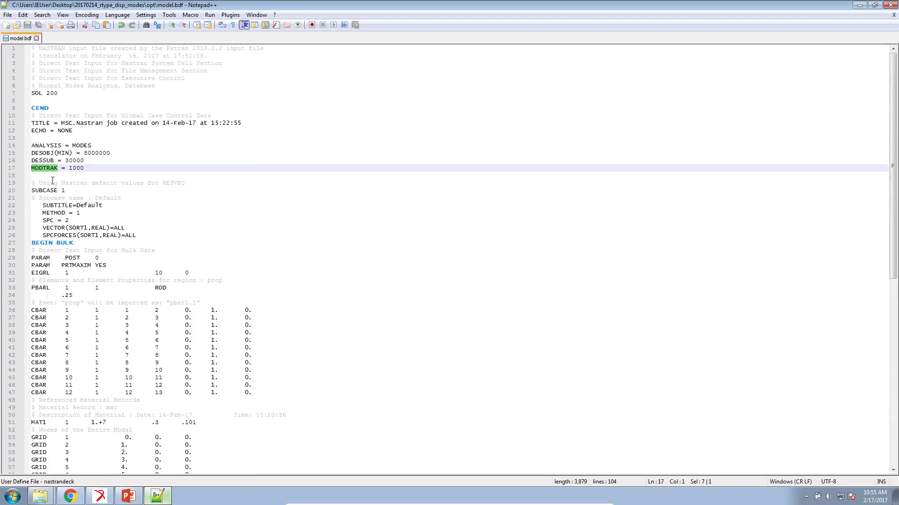
scroll(53, 181, down, 16)
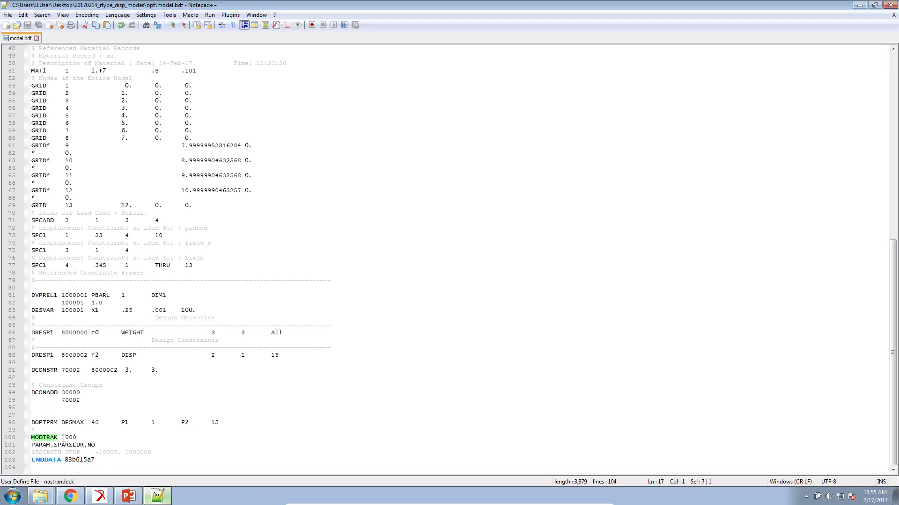
drag(77, 437, 36, 437)
scroll(155, 283, up, 16)
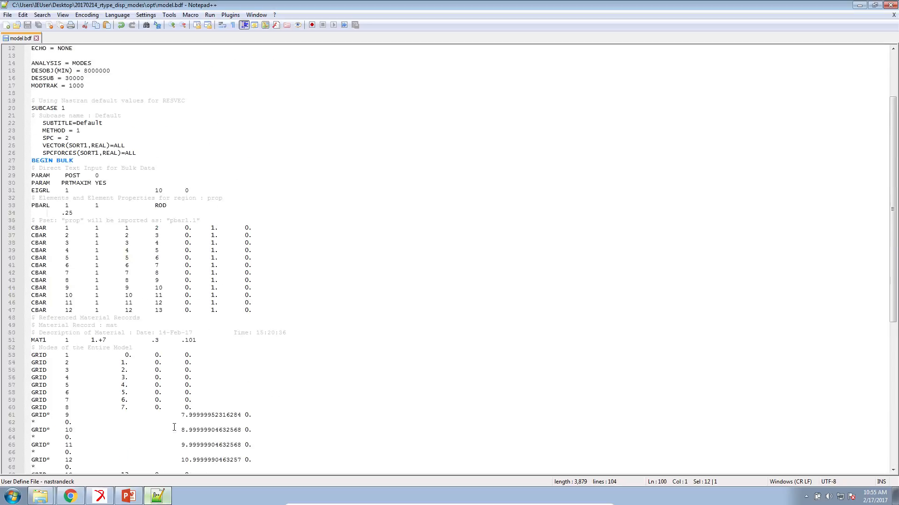
drag(95, 166, 36, 167)
- Switch to Patran and go through the Mode 2 and Mode 3 result cases
click(167, 497)
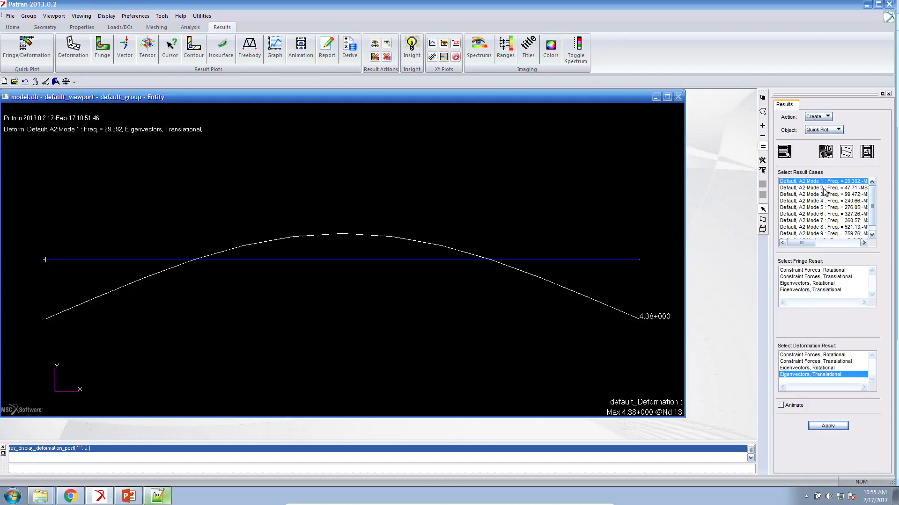
click(823, 189)
click(822, 195)
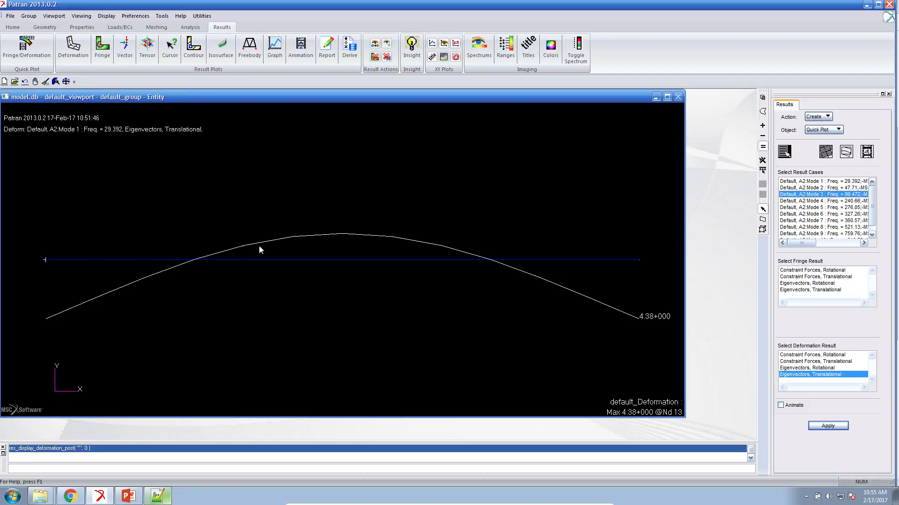
- Open model.f06 from the opt folder in Notepad++ and examine the convergence message near the end of the file
mouse_move(41, 496)
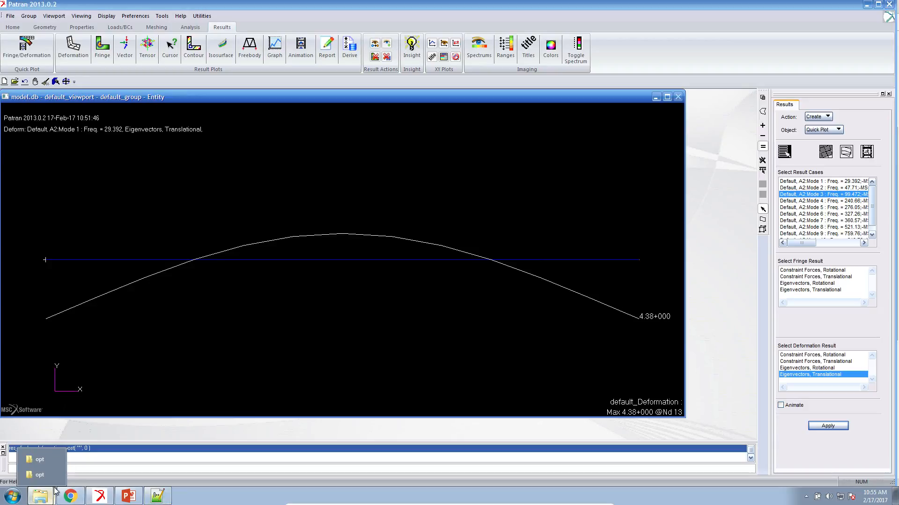
click(42, 475)
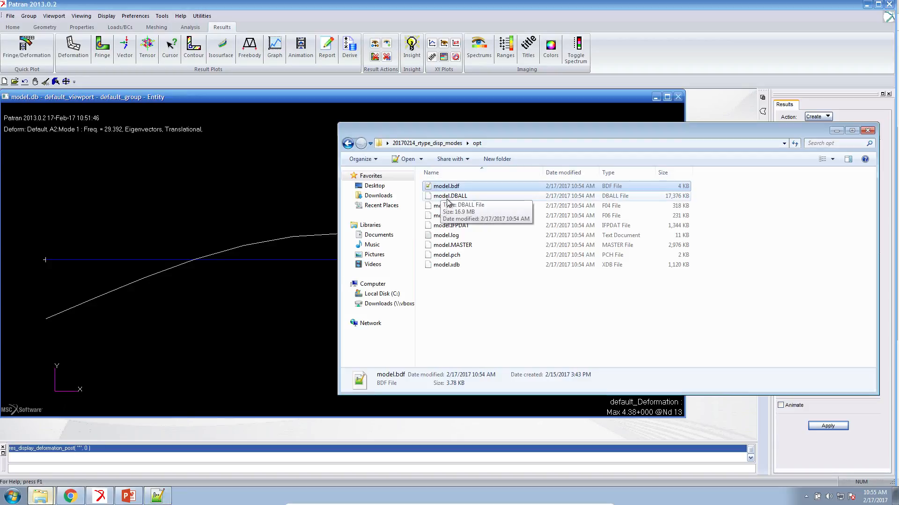
right_click(449, 216)
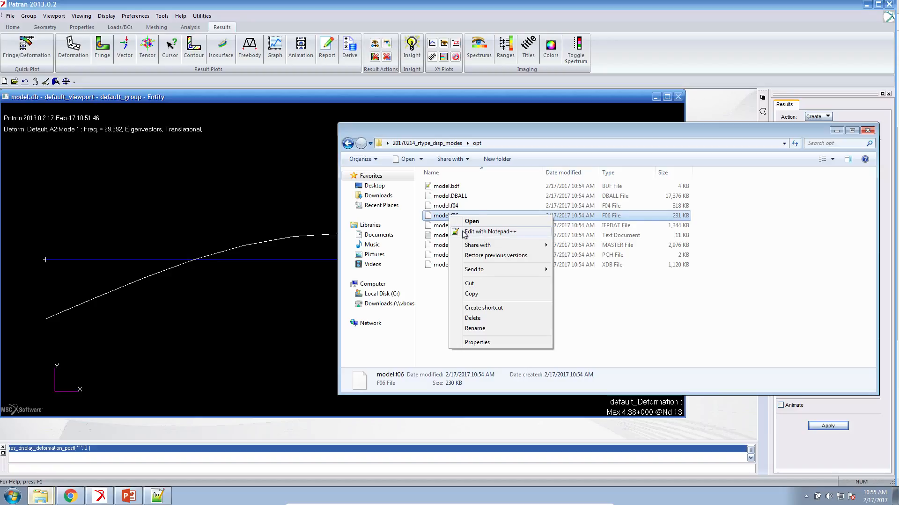
click(487, 232)
drag(892, 50, 867, 470)
drag(119, 176, 240, 177)
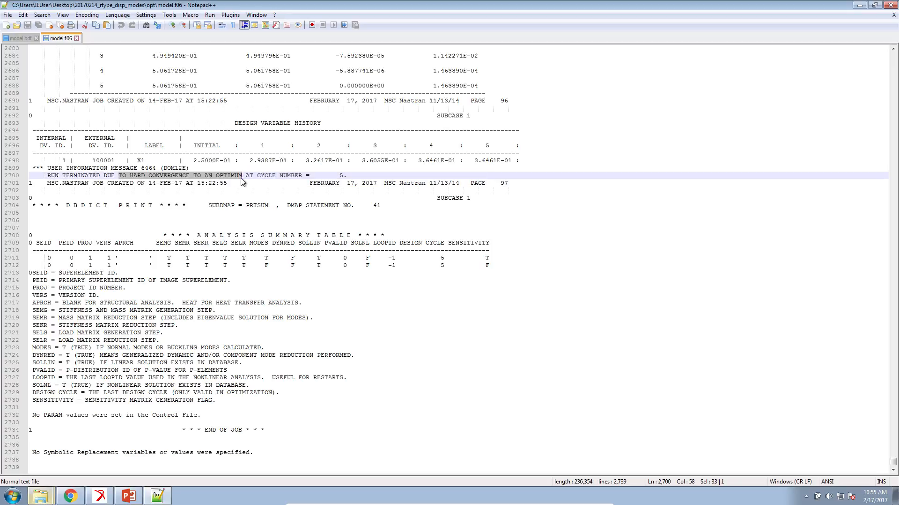
scroll(235, 191, up, 4)
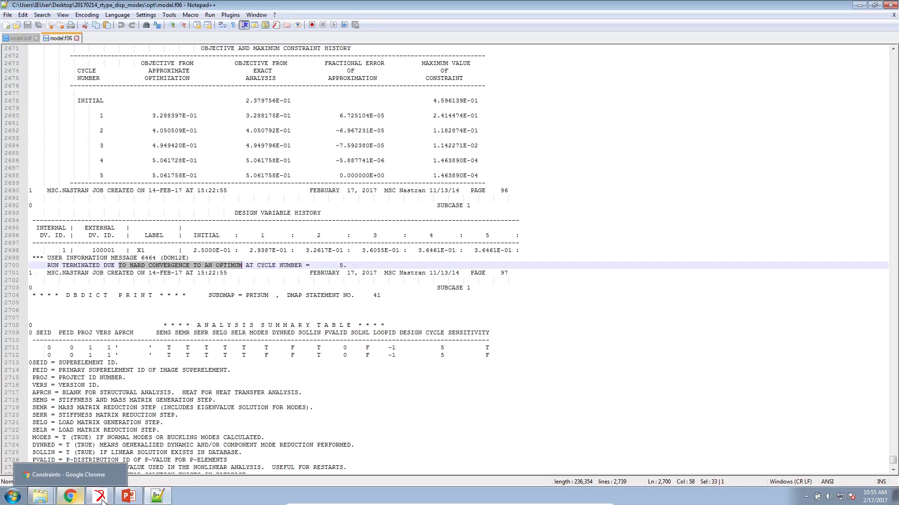
- Switch to PowerPoint and present the Results slide full screen to compare the initial and optimized mode shapes, then end the show
click(131, 500)
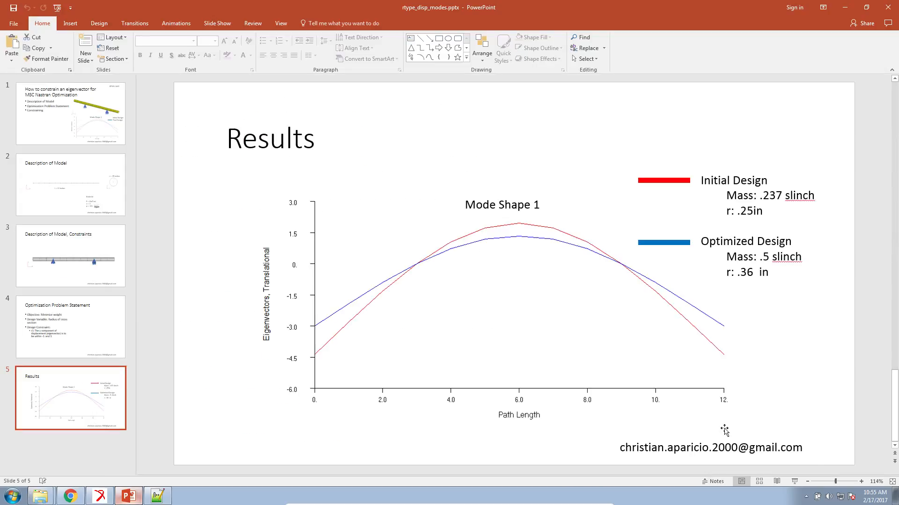
click(794, 481)
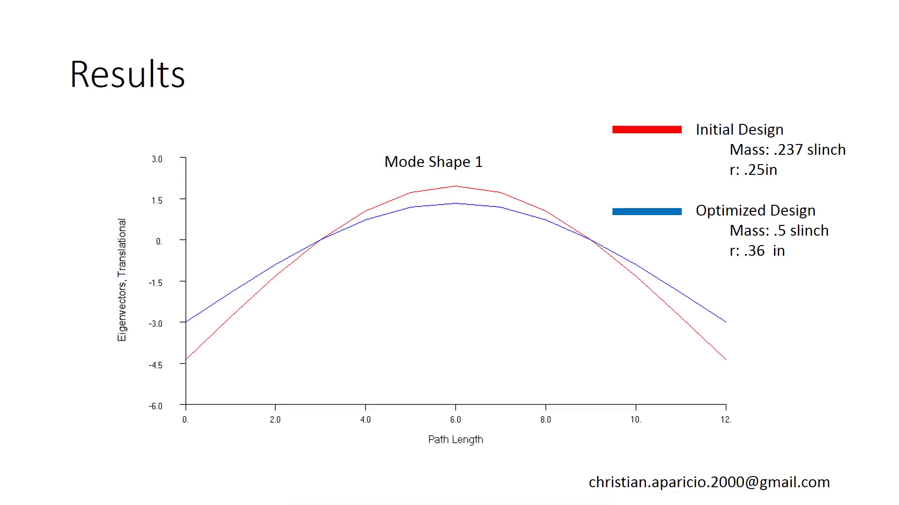
key(Escape)
click(165, 497)
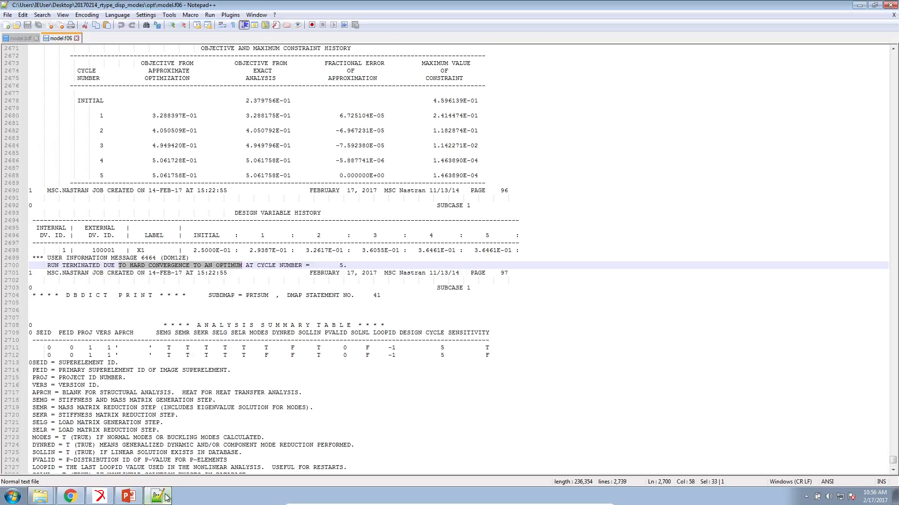
click(162, 497)
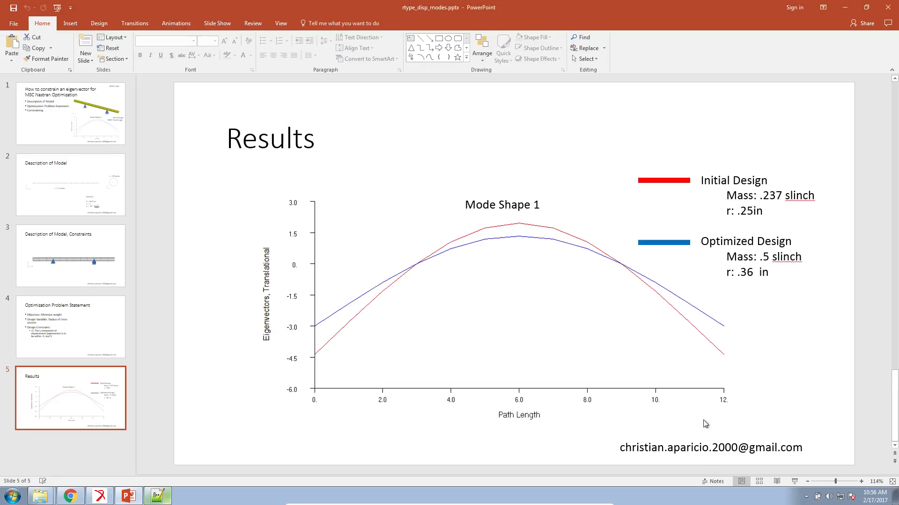
click(794, 481)
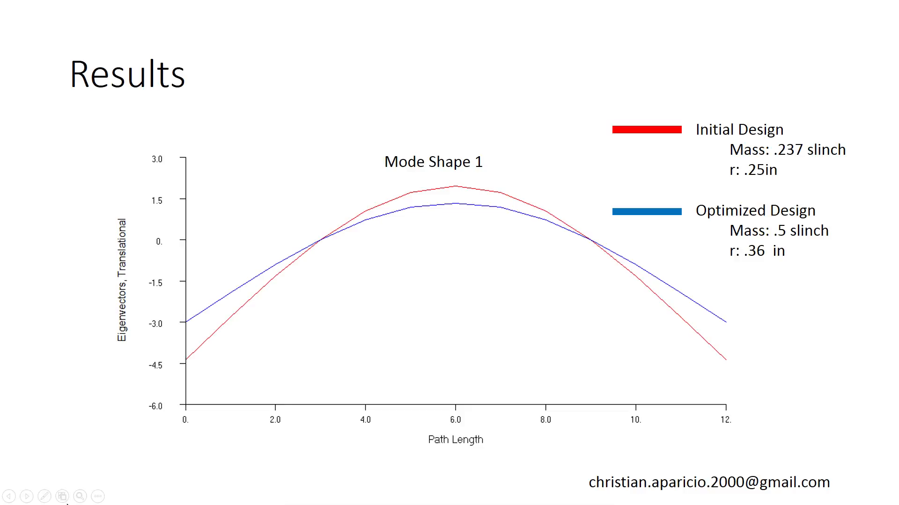
click(44, 496)
click(62, 410)
key(Escape)
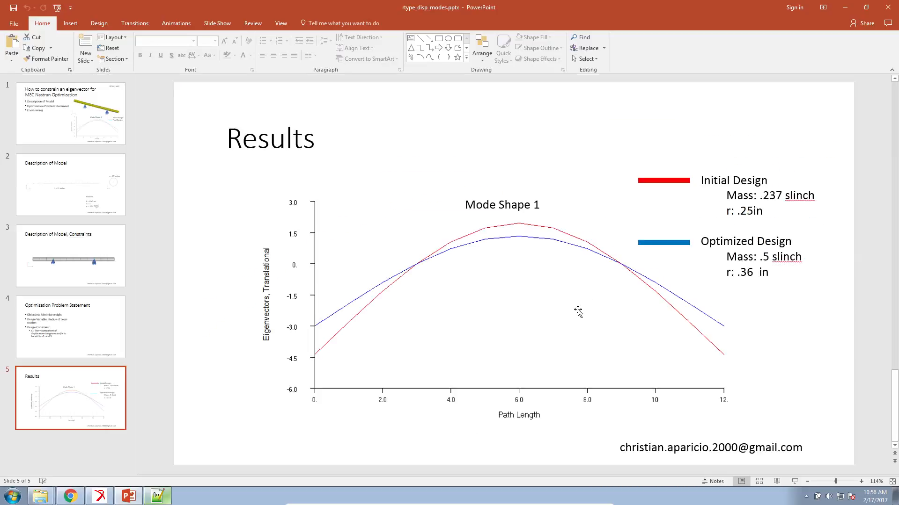
- Switch to model.f06 and compare the initial and final values of design variable X1 and of the exact-analysis objective
click(159, 496)
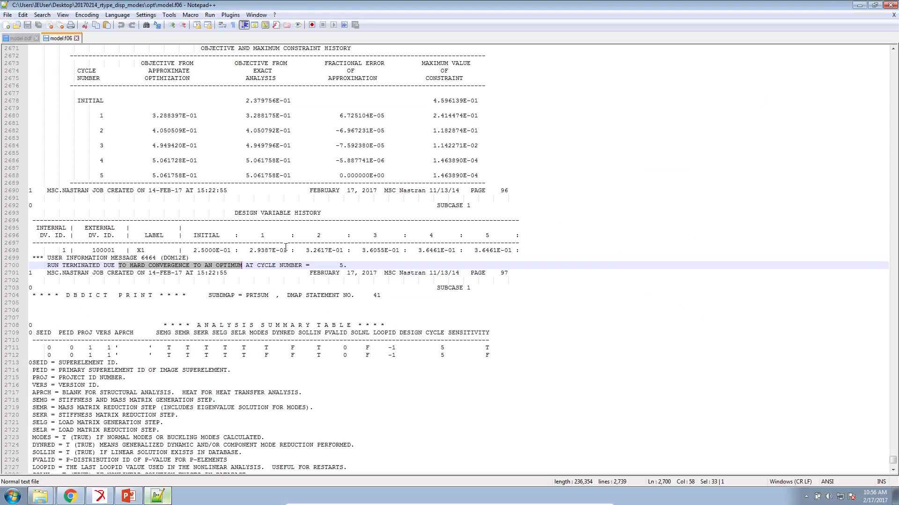
click(239, 254)
drag(194, 250, 235, 249)
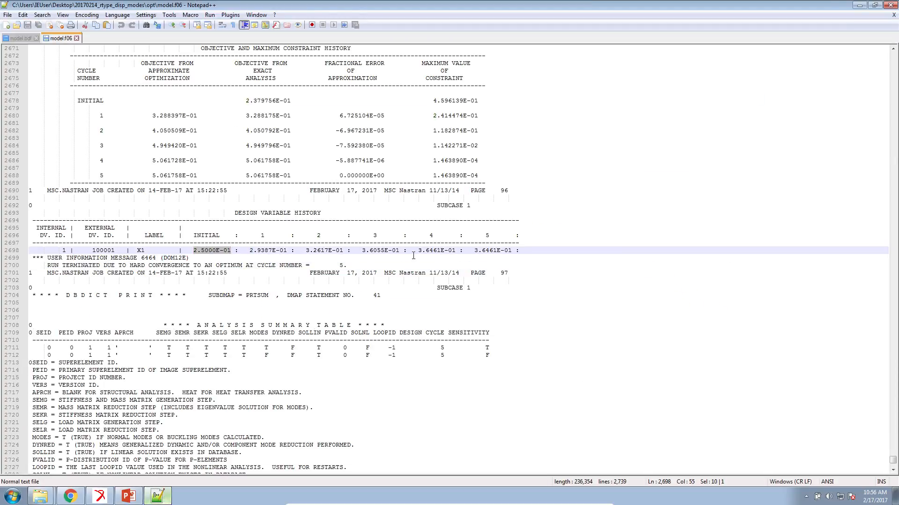
drag(473, 250, 510, 251)
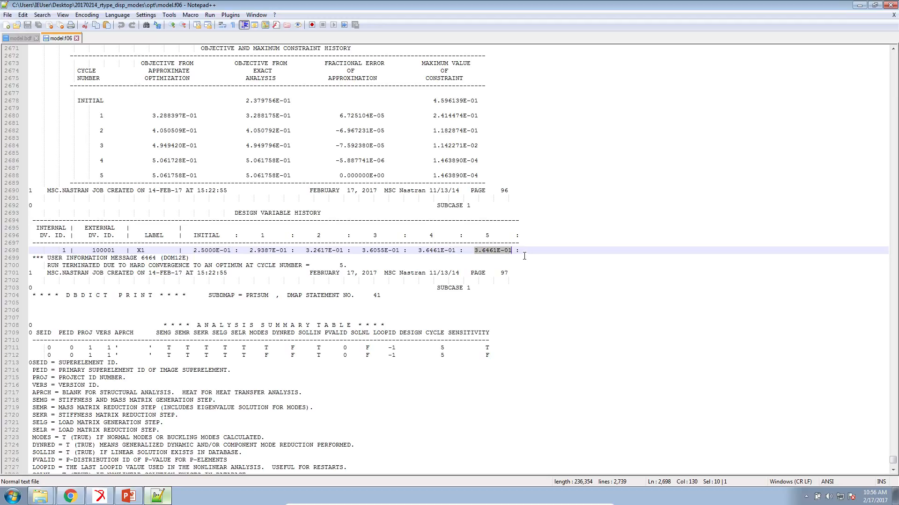
drag(247, 101, 296, 102)
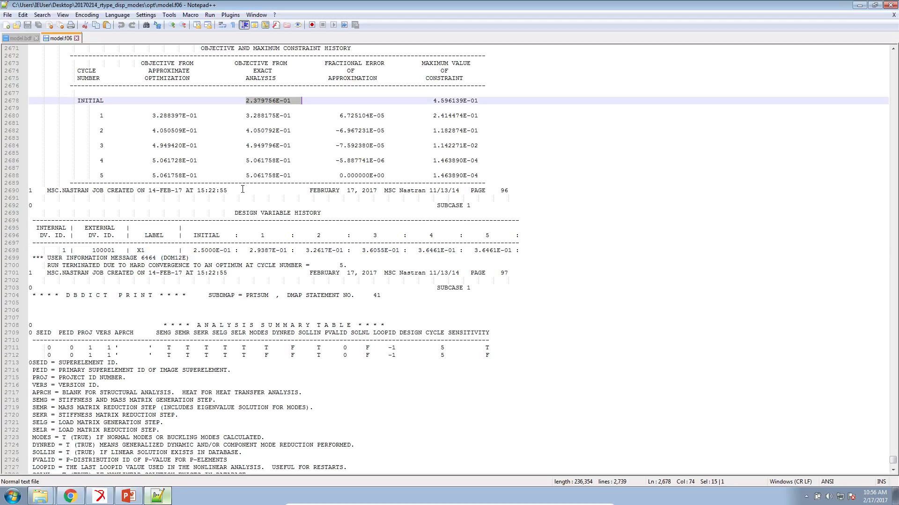
drag(245, 176, 260, 176)
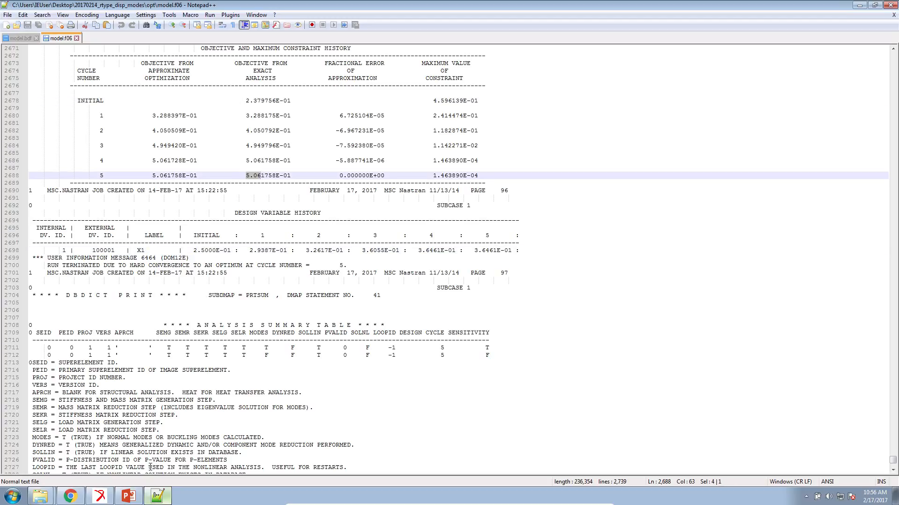
- Switch to Patran and attach the model.xdb results file from the opt folder
click(129, 496)
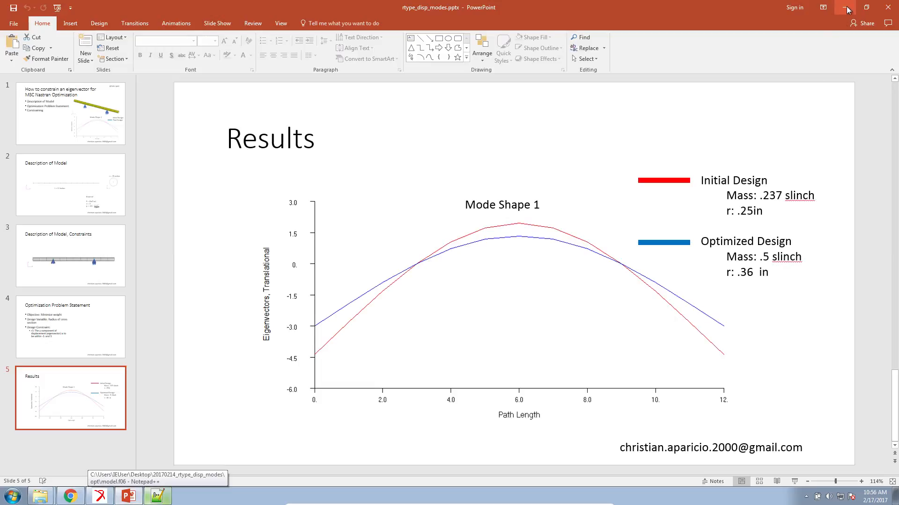
click(108, 493)
click(108, 494)
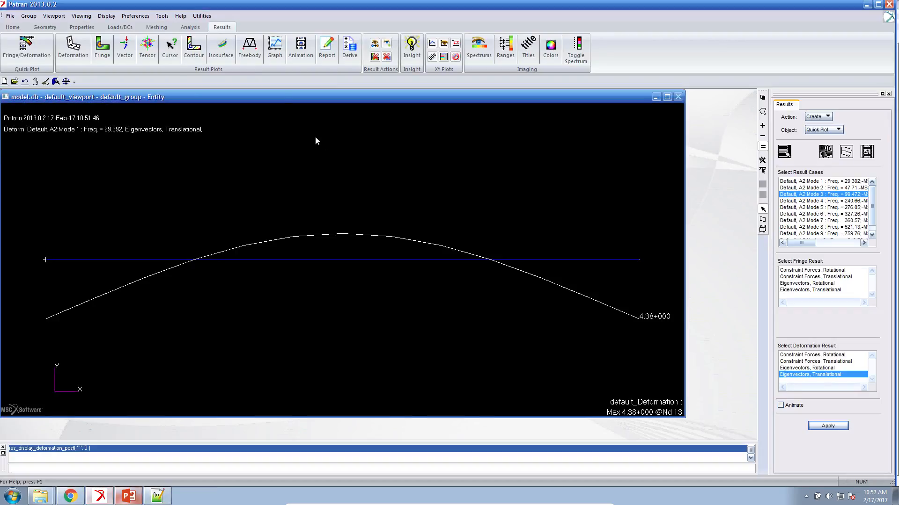
click(196, 28)
click(190, 45)
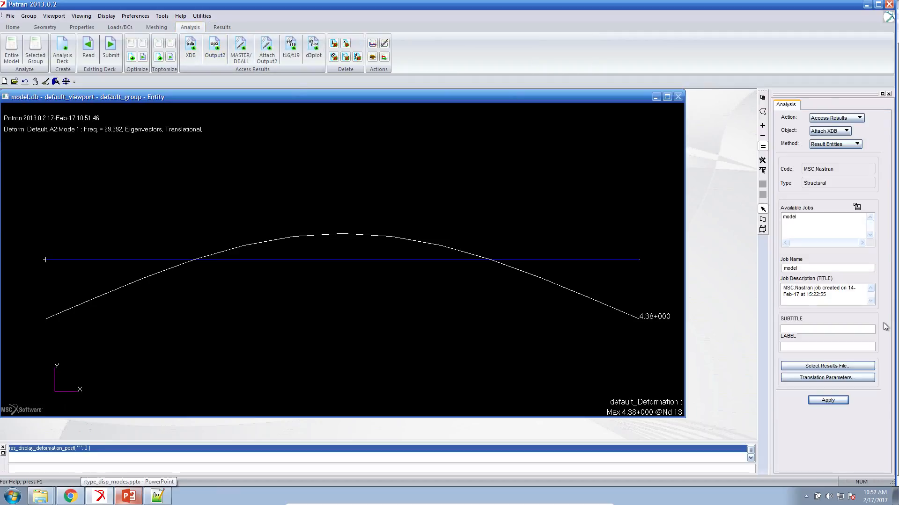
click(838, 366)
double_click(629, 87)
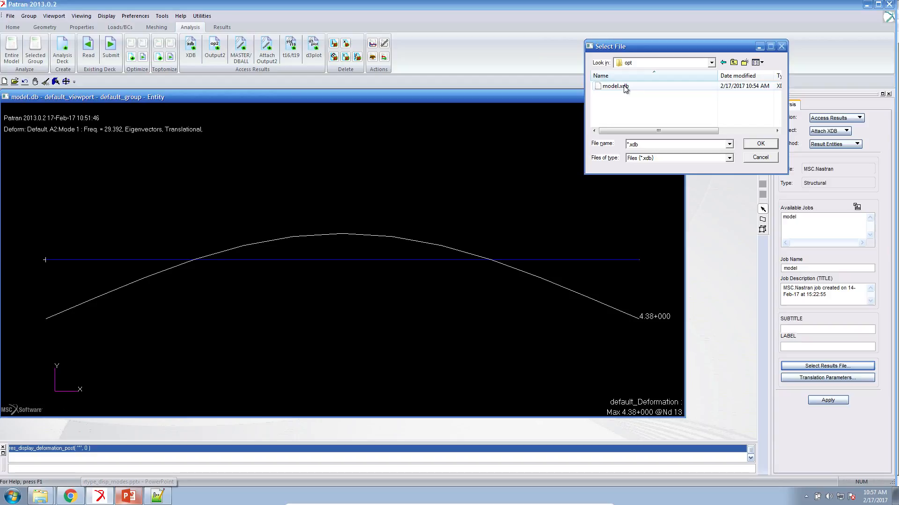
double_click(626, 88)
click(819, 402)
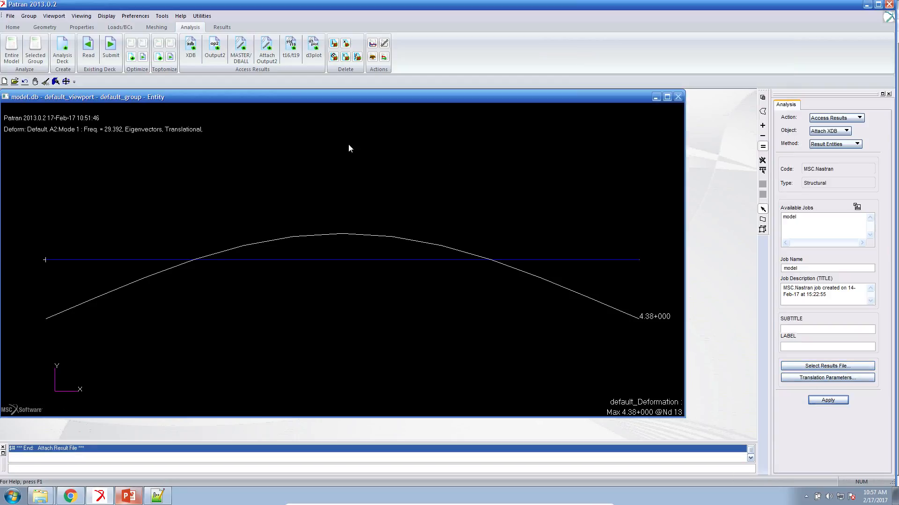
- Create a deformation plot of the translational eigenvectors for the A2 Mode 1 result case
click(224, 29)
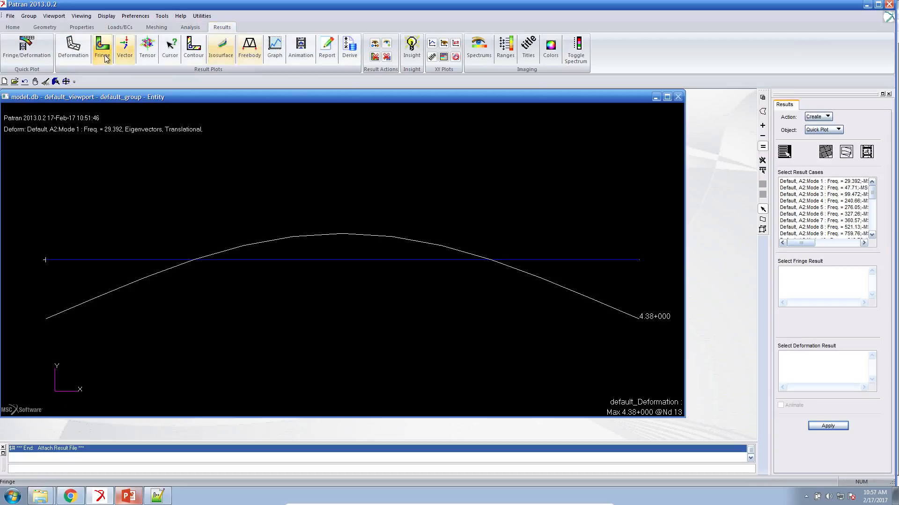
click(822, 189)
click(823, 296)
click(802, 407)
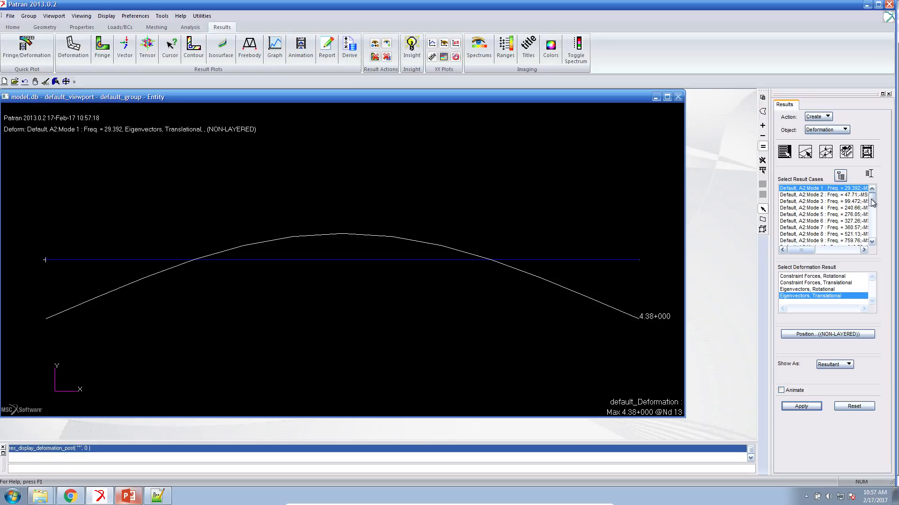
- Plot the translational eigenvector deformation for the A3 Mode 1 result case of design cycle 5 (Freq. = 42.774 D:5)
scroll(872, 203, down, 5)
click(837, 214)
click(833, 222)
drag(809, 250, 824, 251)
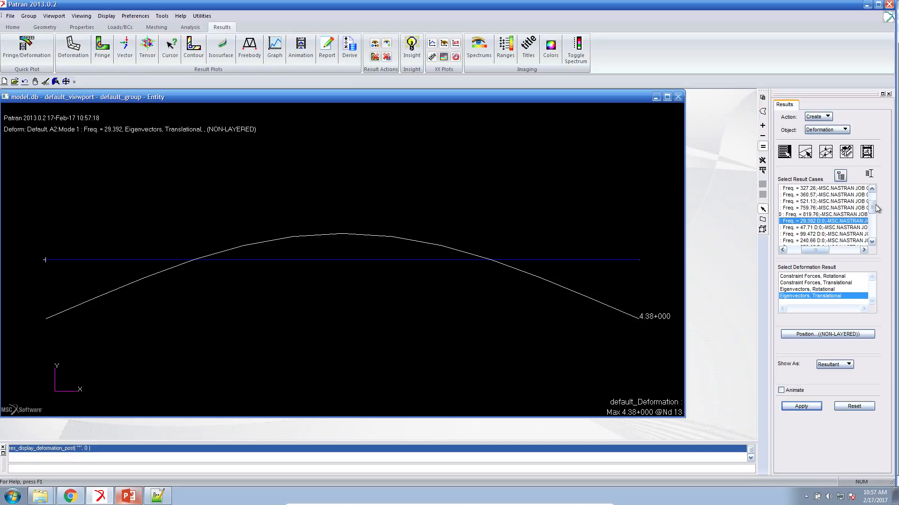
scroll(873, 213, down, 5)
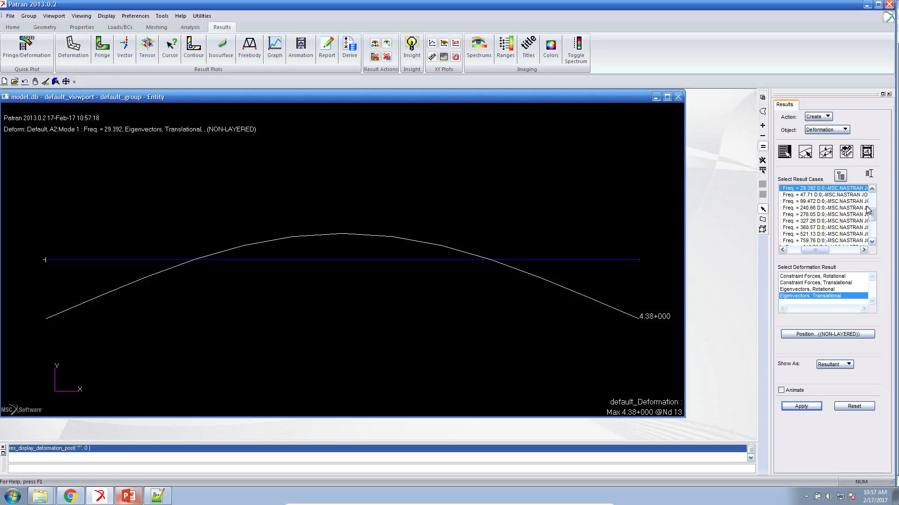
scroll(871, 213, up, 3)
drag(871, 213, 871, 222)
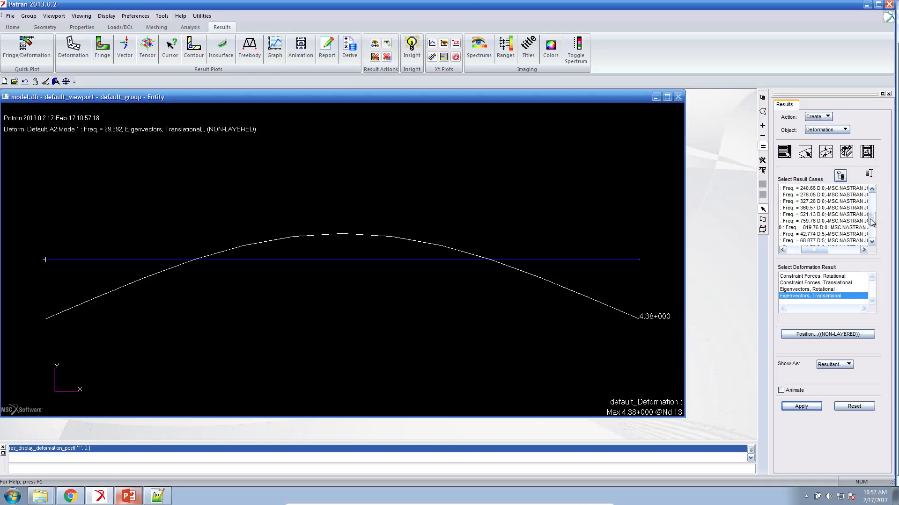
click(819, 235)
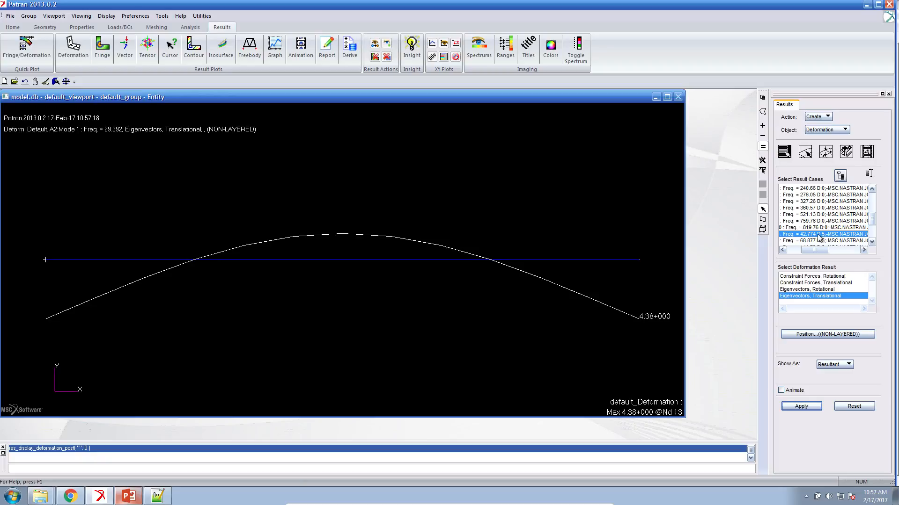
drag(815, 250, 792, 250)
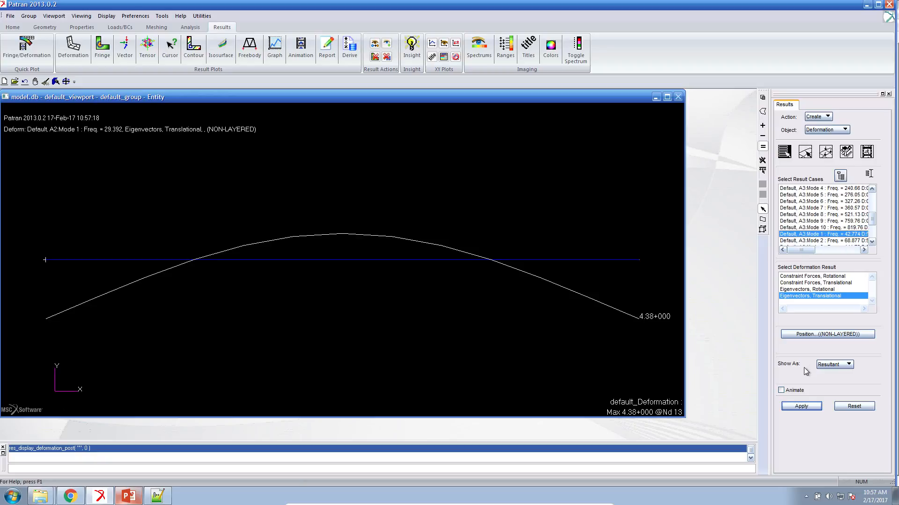
click(801, 406)
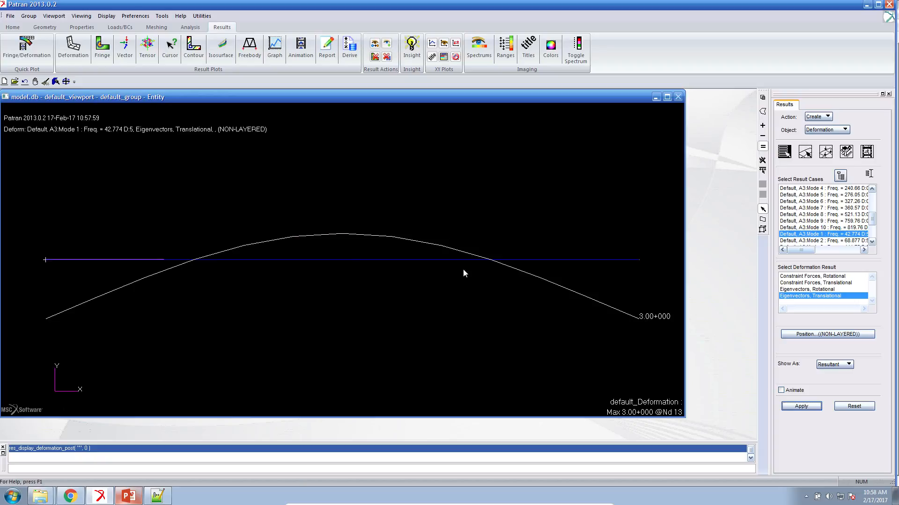
- Switch to PowerPoint and present the Results slide full screen
click(129, 496)
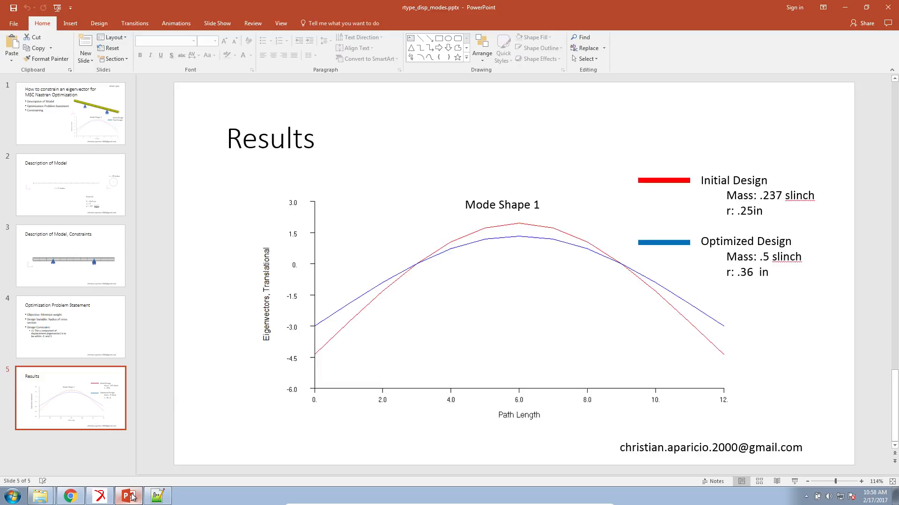
click(793, 480)
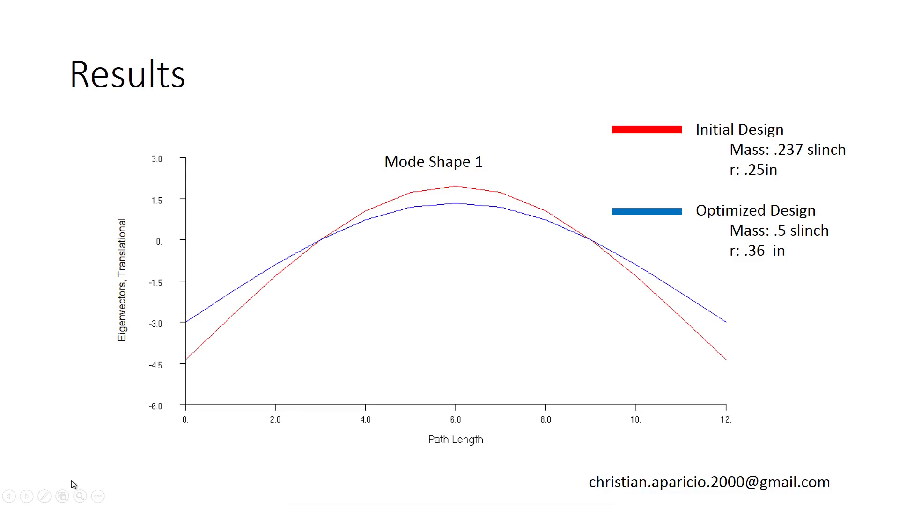